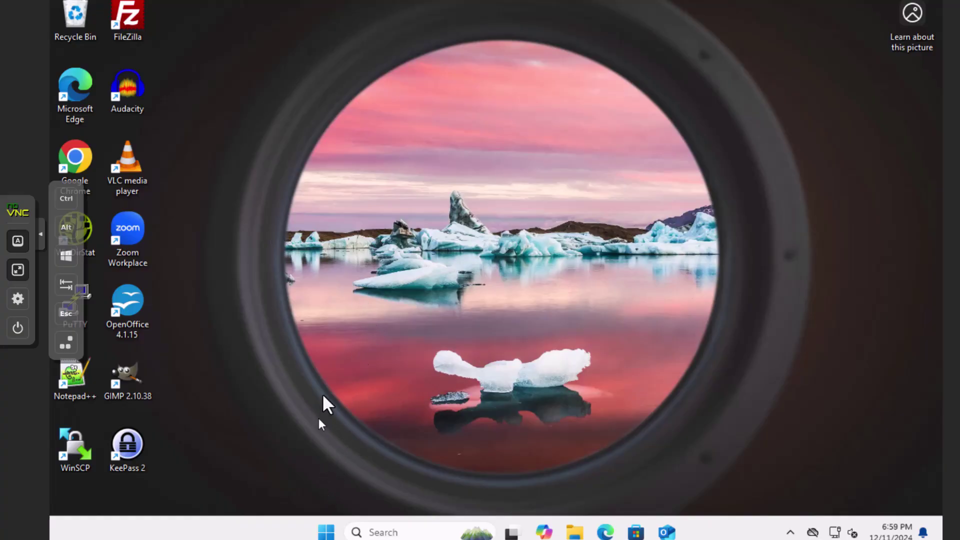
Step: Open an administrator Command Prompt by searching for cmd in the Start menu
left_click(324, 534)
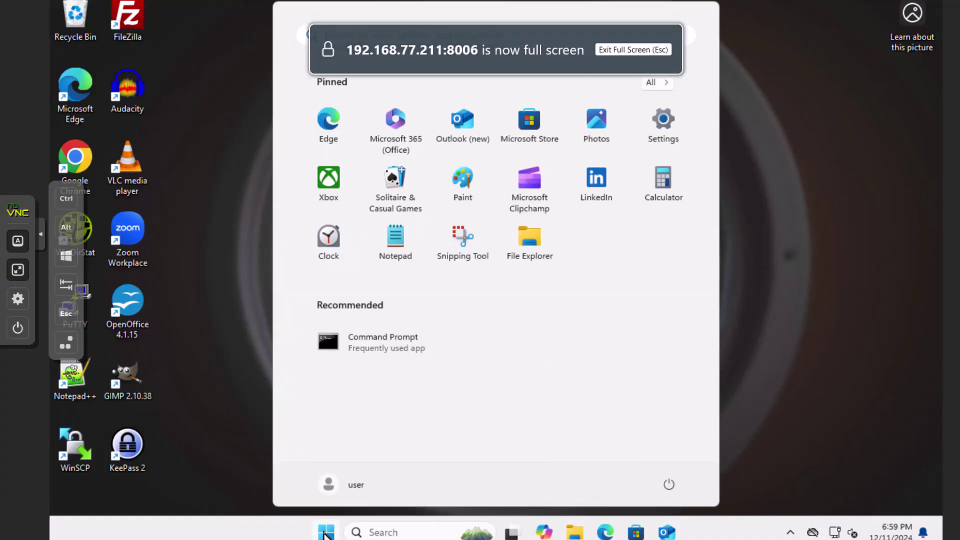
type("cmd")
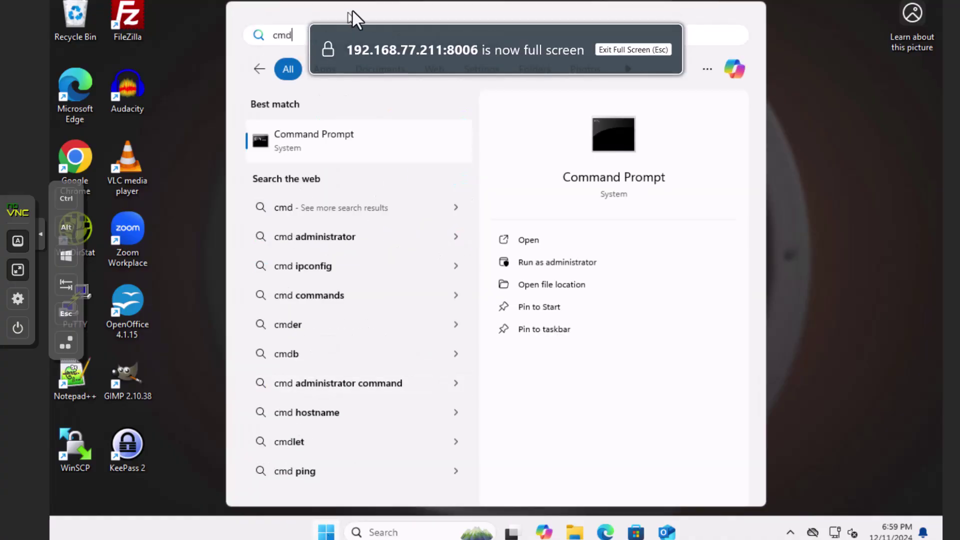
right_click(622, 133)
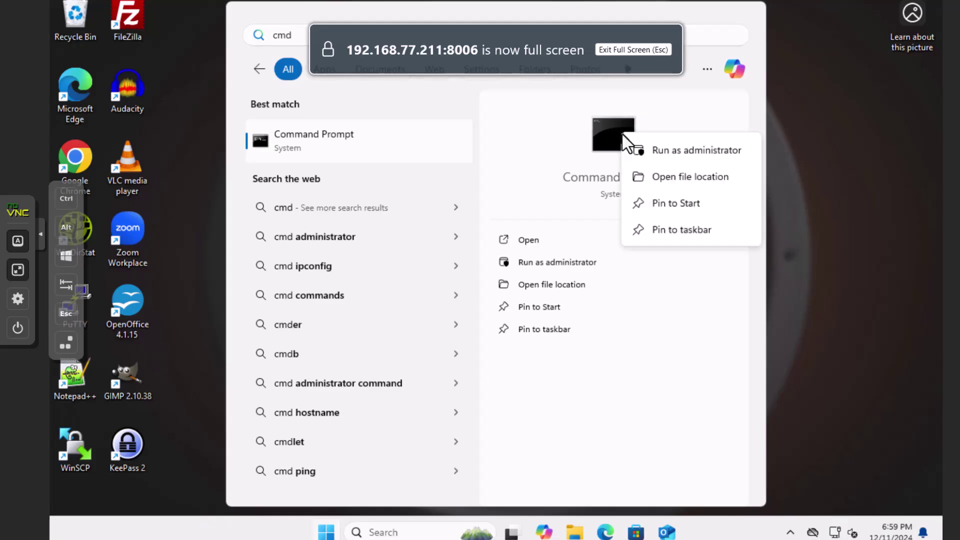
left_click(696, 149)
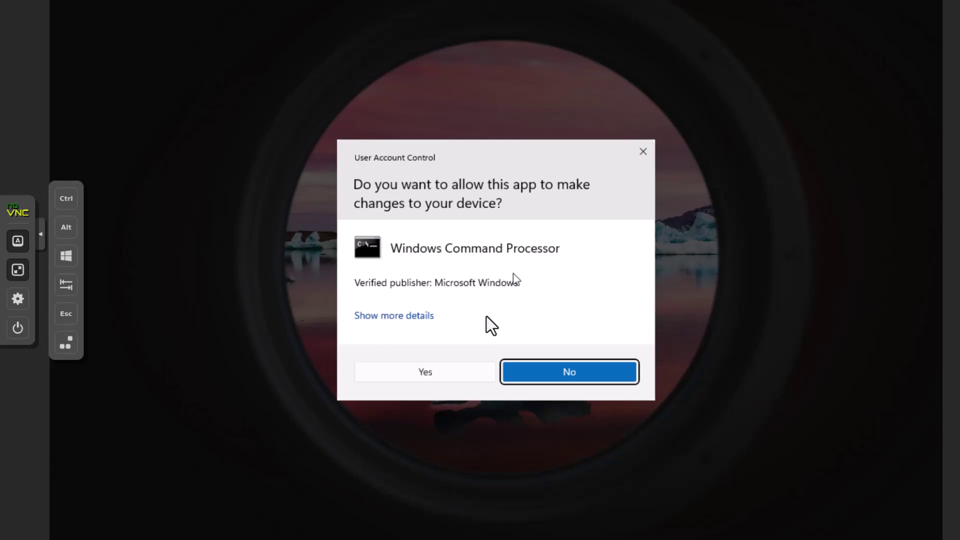
left_click(468, 373)
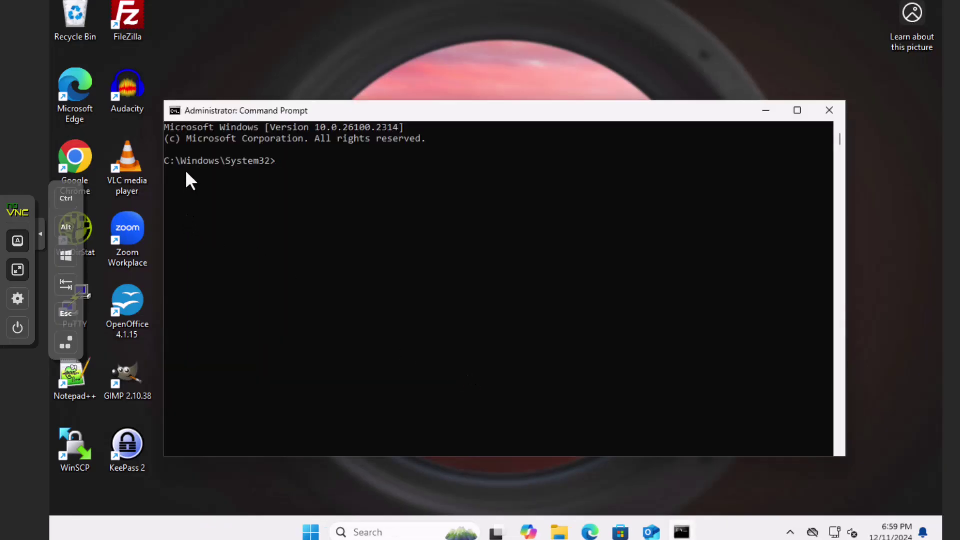
Step: Move into the sysprep folder, list it, and run sysprep.exe /generalize /shutdown /oobe
type("cd sysprep")
key("Return")
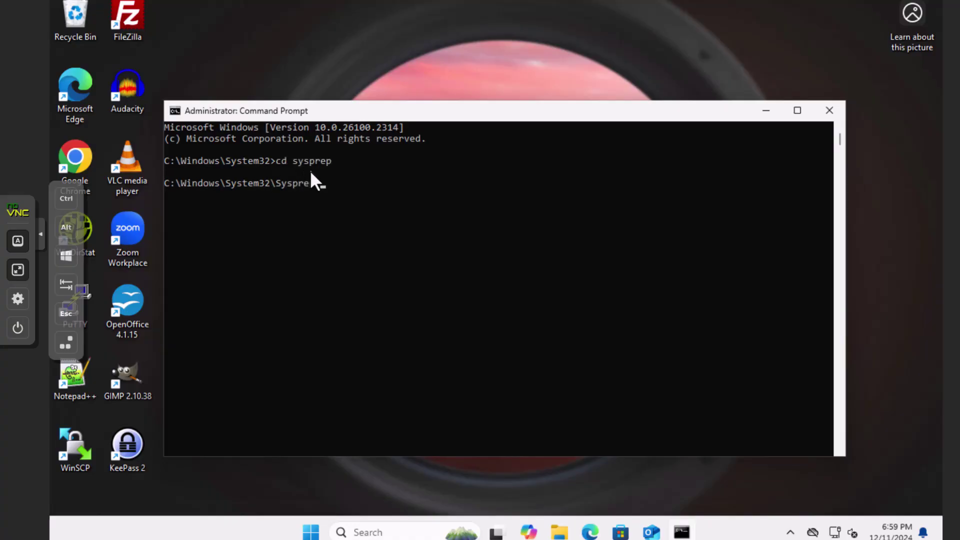
type("dir")
key("Return")
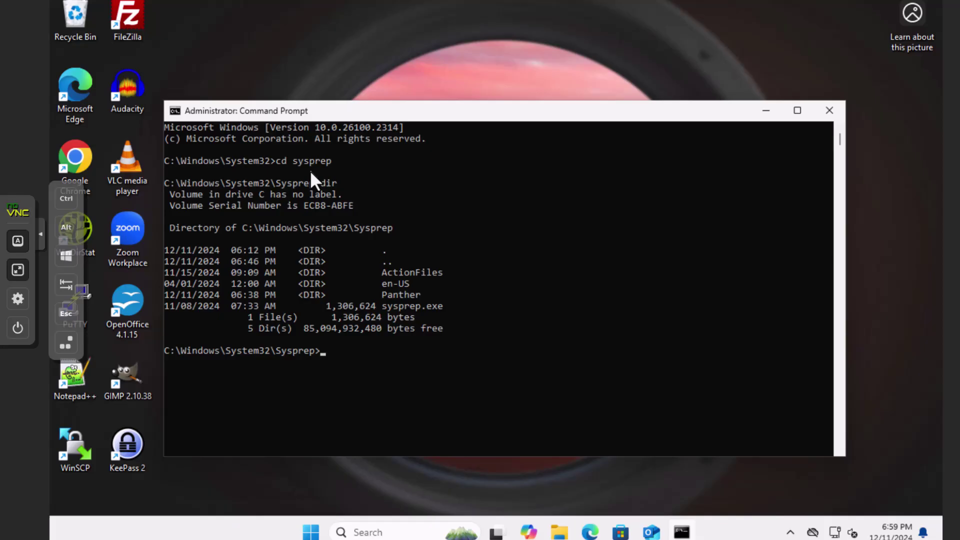
type("sysprep.exe /gener")
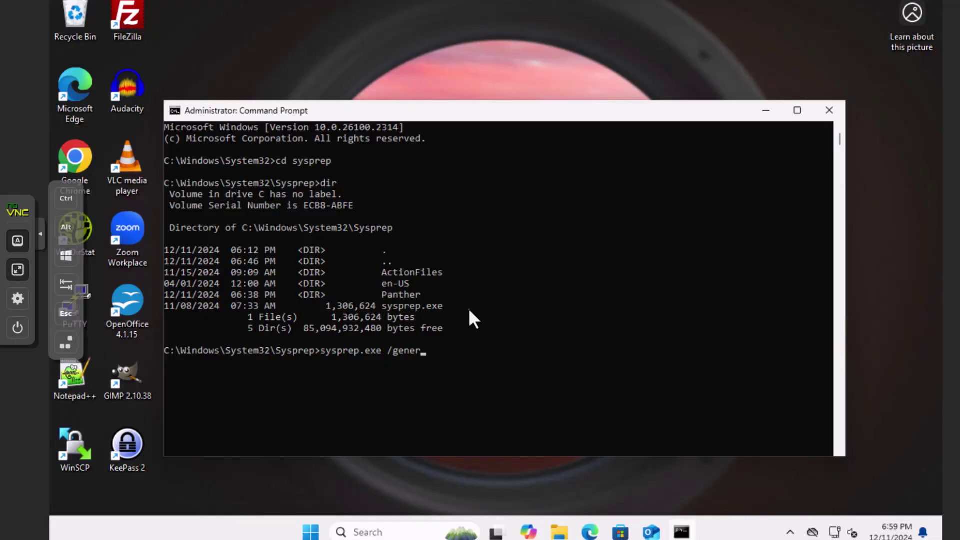
type("alize /shutdown")
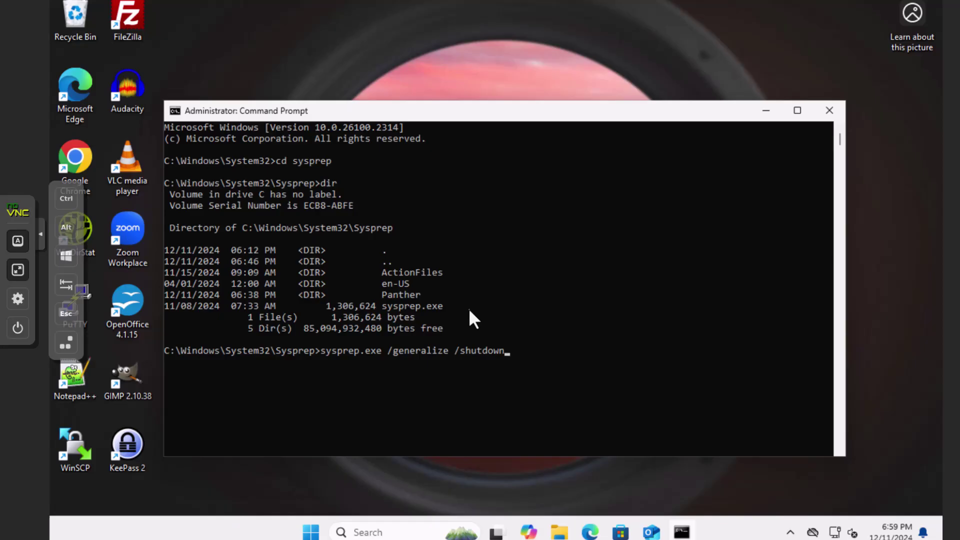
type(" /oobe")
key("Return")
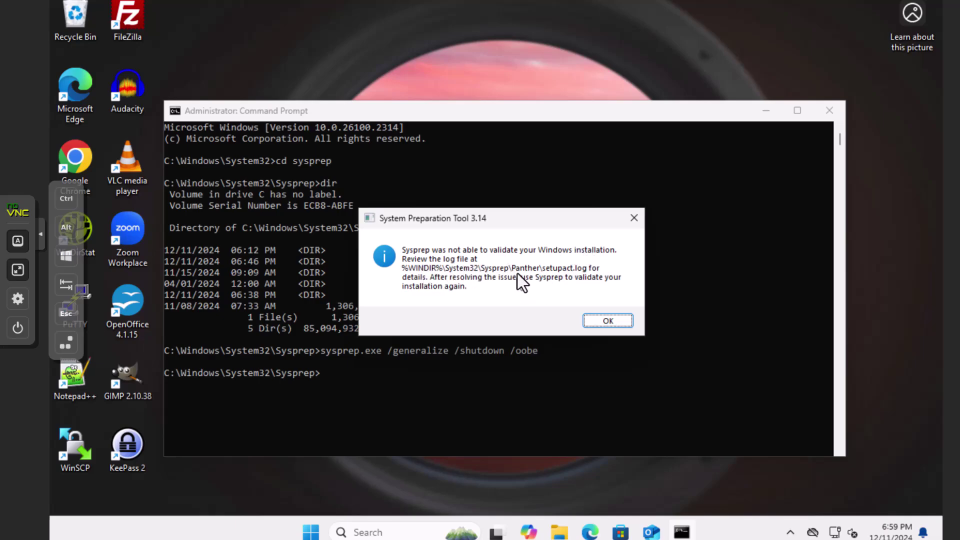
Step: Dismiss the Sysprep validation error and browse File Explorer to C:\Windows\System32\Sysprep\Panther
left_click(592, 317)
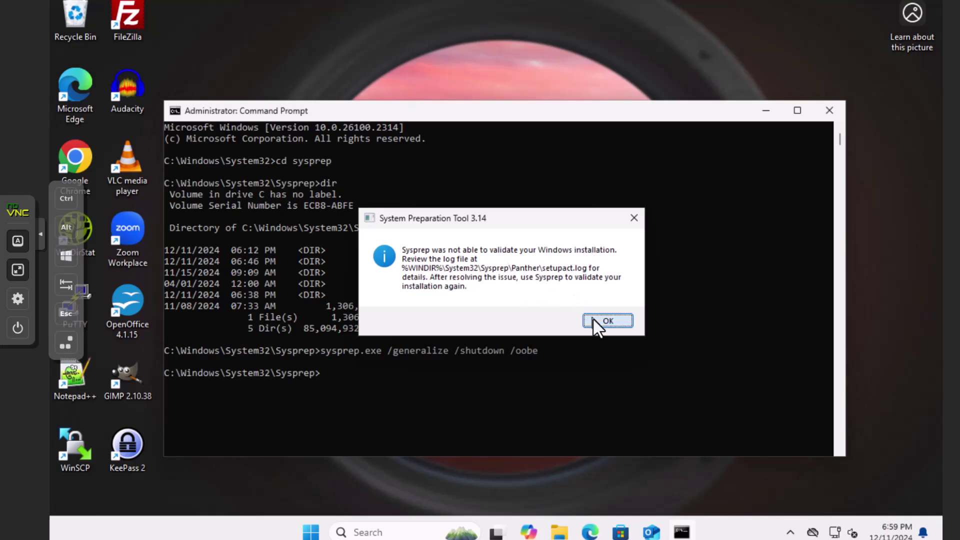
left_click(561, 533)
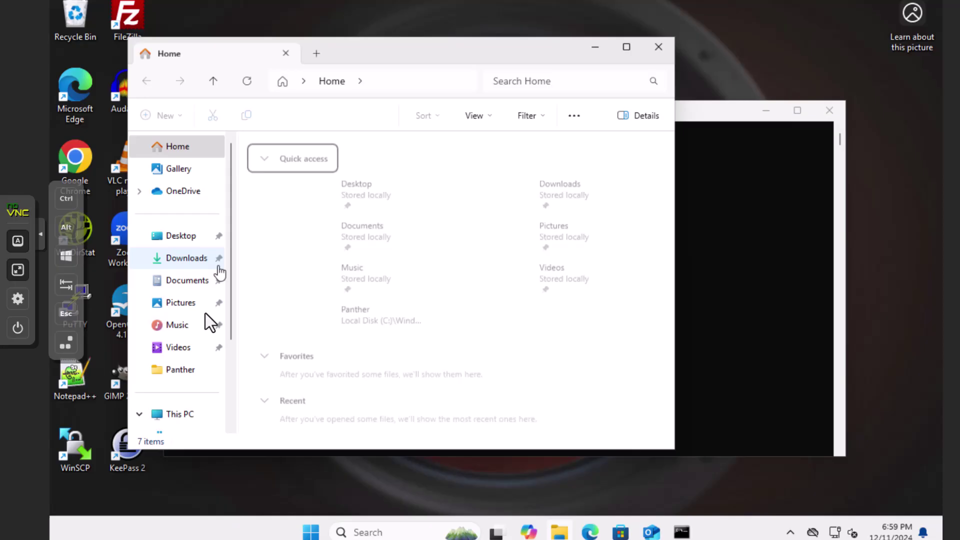
left_click(182, 414)
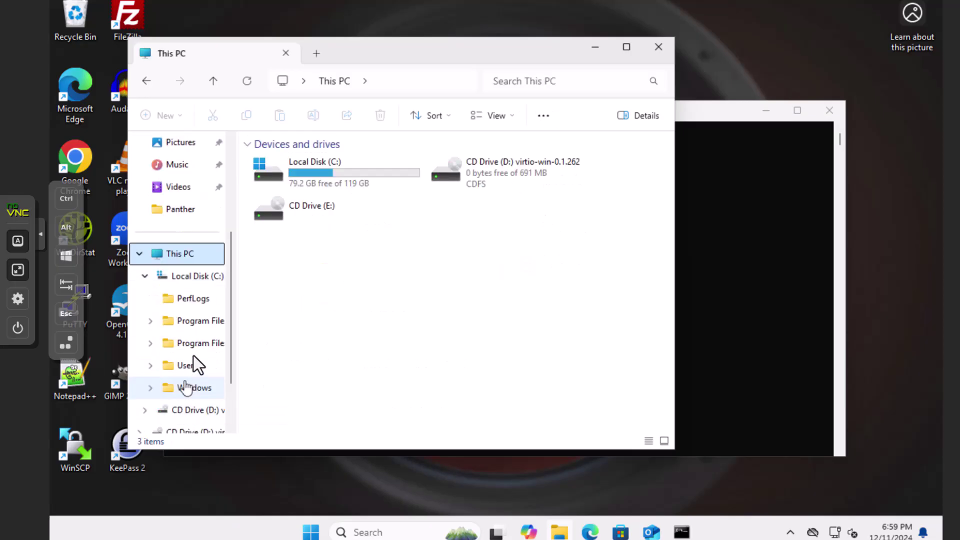
left_click(195, 387)
double_click(277, 207)
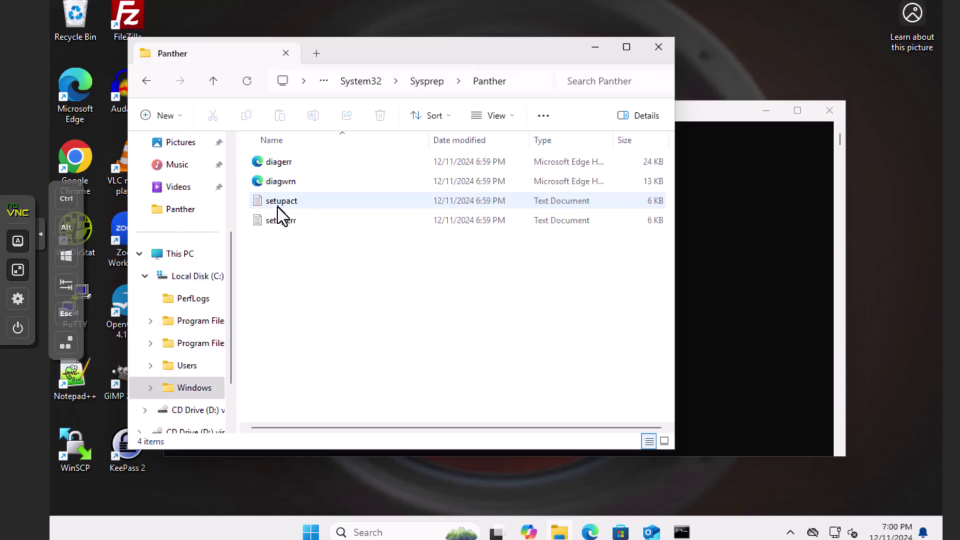
Step: Open setupact.log and select NotepadPlusPlus_1.0.0.0_neutral__7njy0v32s6xk6 in its not-provisioned error
left_click(276, 205)
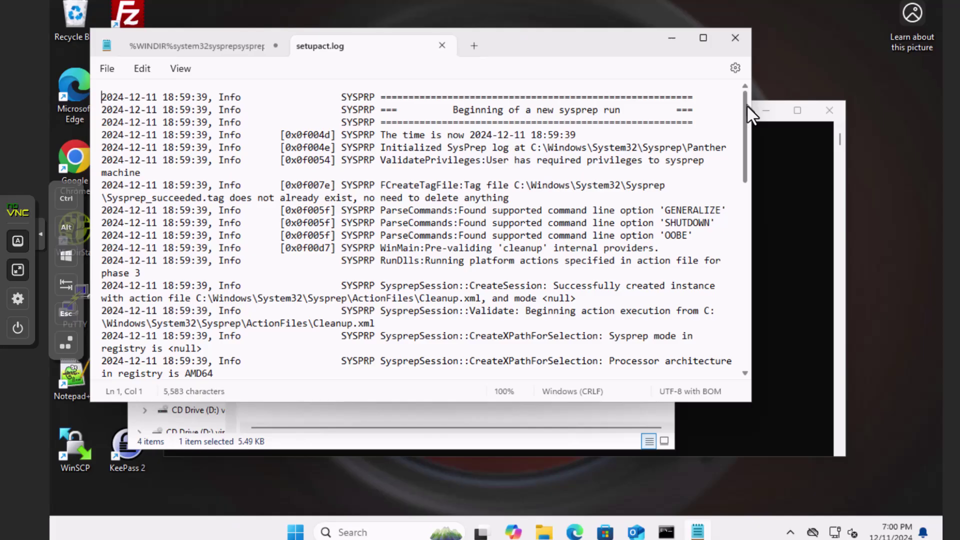
left_click_drag(746, 104, 754, 337)
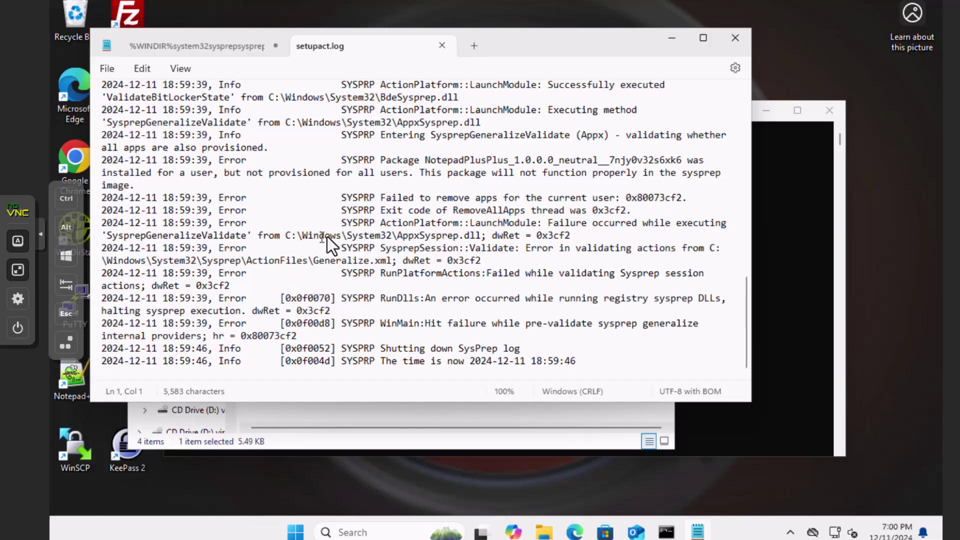
double_click(432, 160)
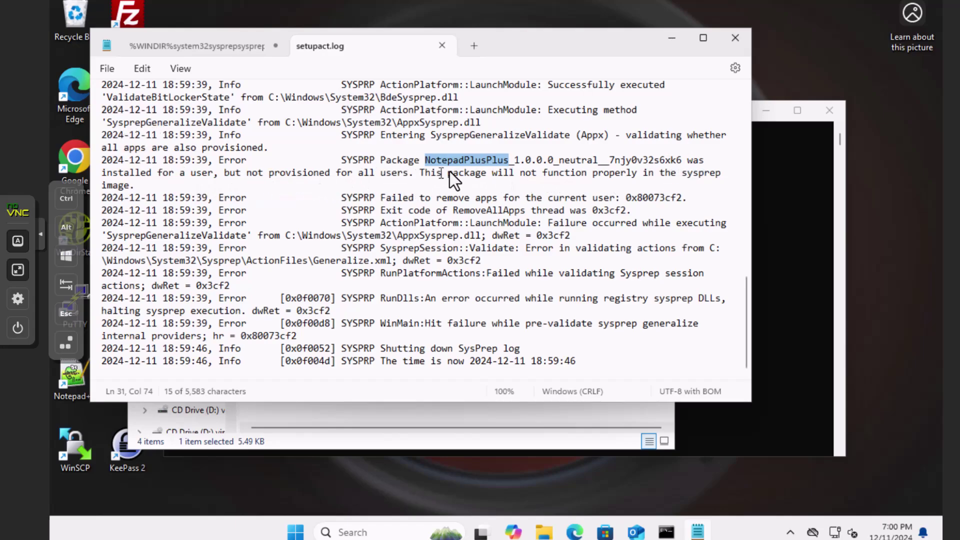
left_click_drag(420, 170, 445, 177)
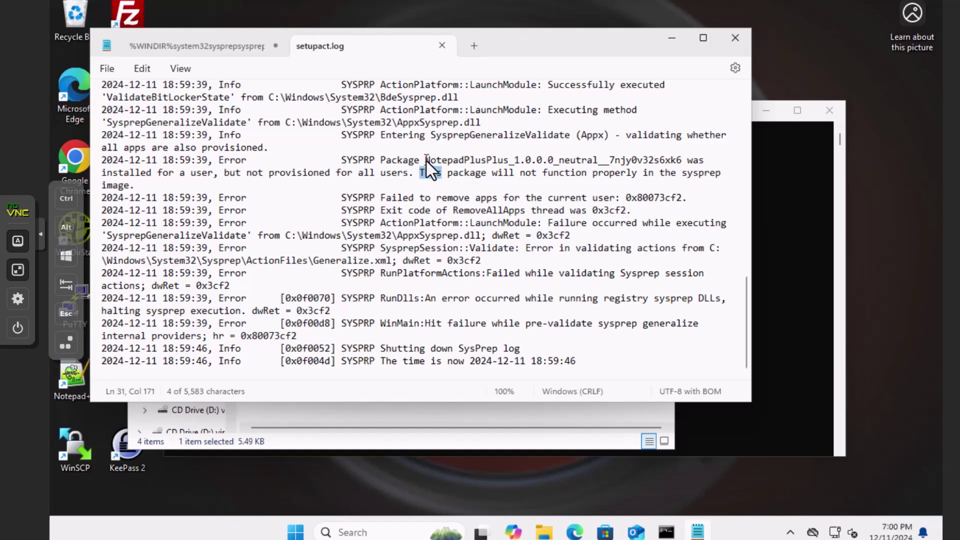
left_click_drag(427, 161, 684, 159)
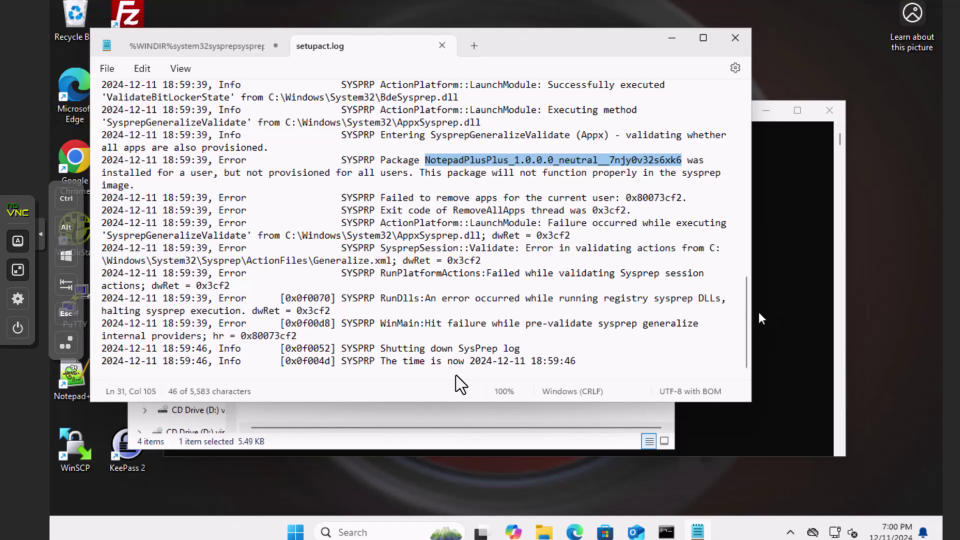
Step: Launch Windows PowerShell as administrator from the Start menu search
left_click(297, 534)
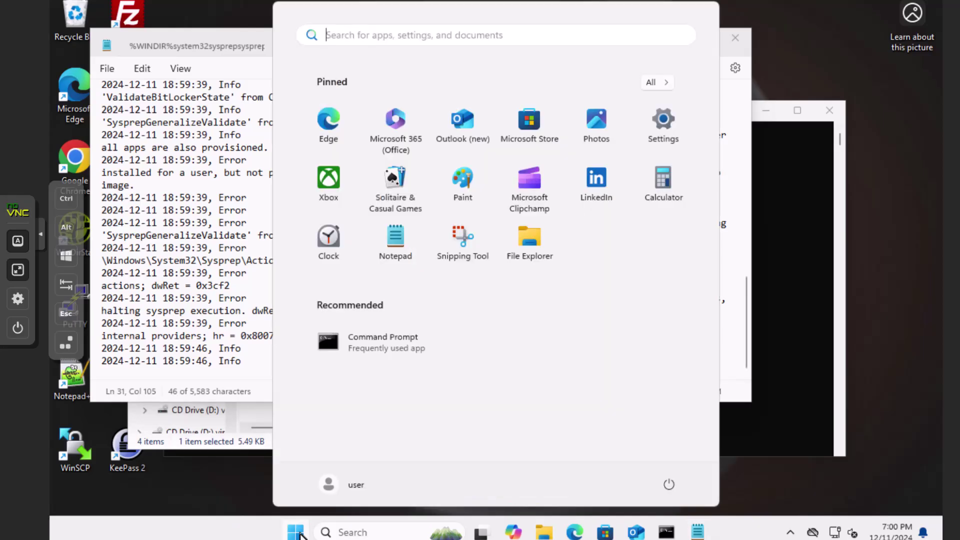
type("powershell")
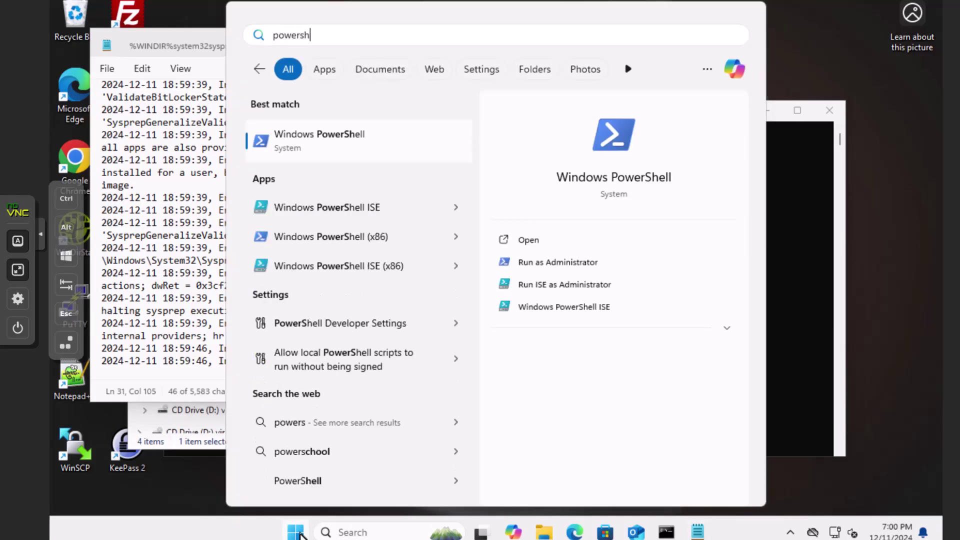
right_click(322, 135)
left_click(349, 155)
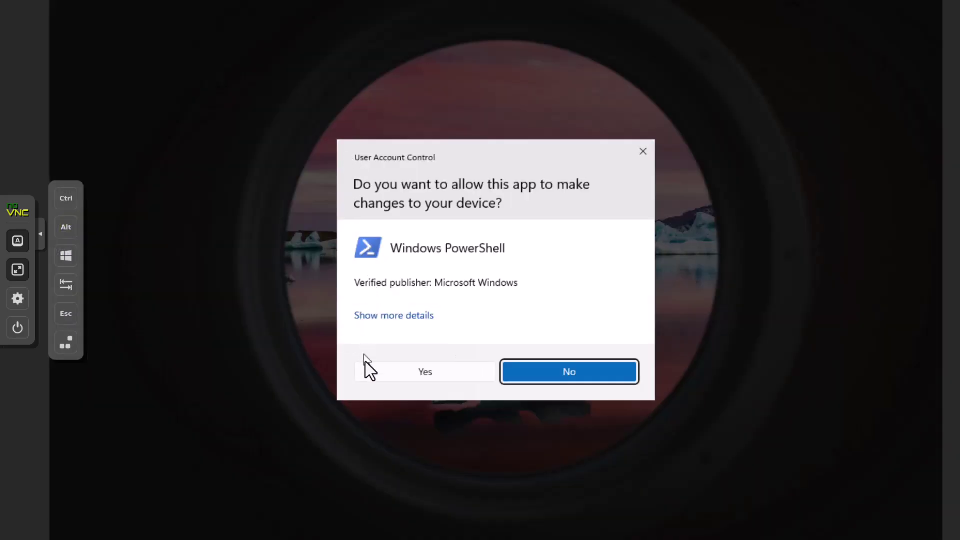
left_click(370, 379)
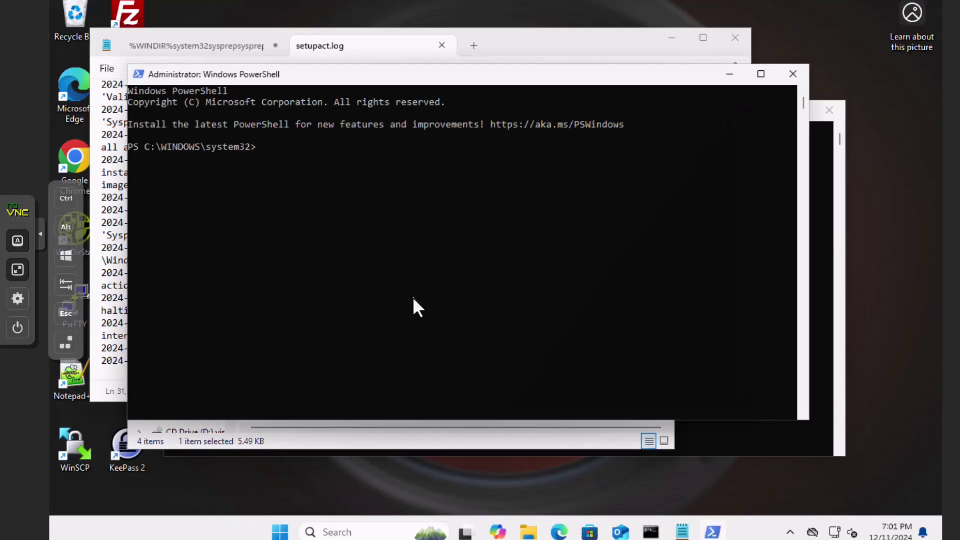
Step: Run Get-AppxPackage, scroll through the installed packages, and recall the command
type("Remove-Appx")
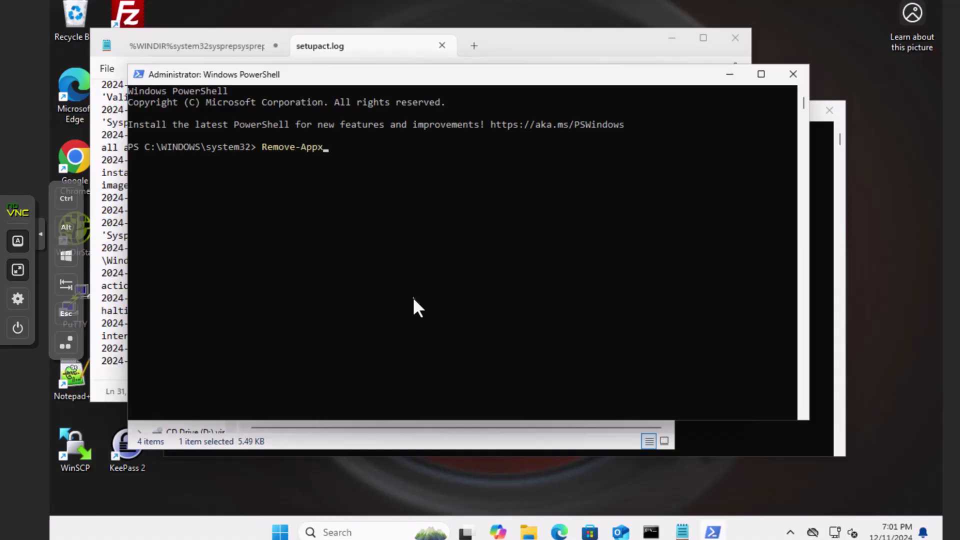
type("Package")
key("BackSpace")
key("BackSpace")
key("BackSpace")
key("BackSpace")
key("BackSpace")
key("BackSpace")
key("BackSpace")
key("BackSpace")
key("BackSpace")
key("BackSpace")
key("BackSpace")
key("BackSpace")
key("BackSpace")
key("BackSpace")
key("BackSpace")
key("BackSpace")
key("BackSpace")
key("BackSpace")
type("Get-AppxPackage")
key("Return")
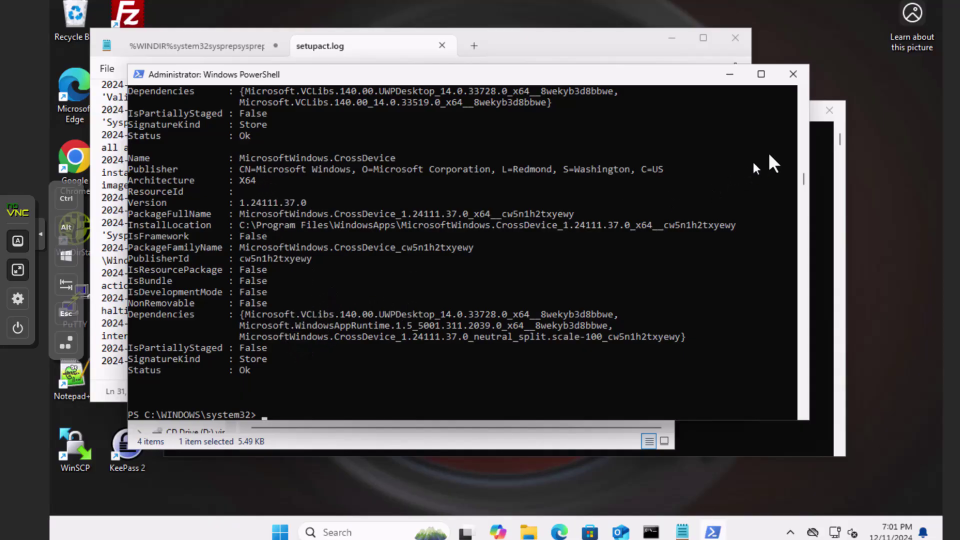
scroll(804, 136, "up", 15)
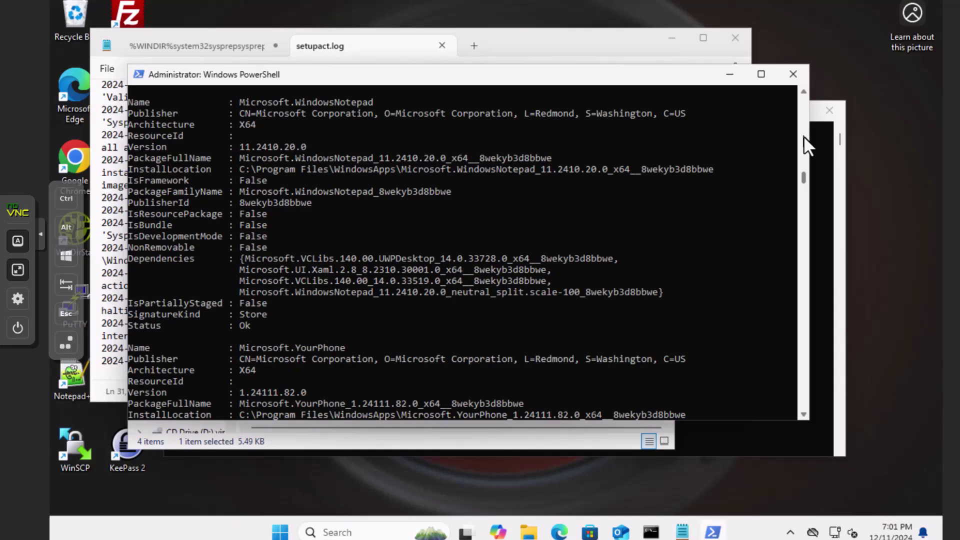
scroll(803, 136, "up", 20)
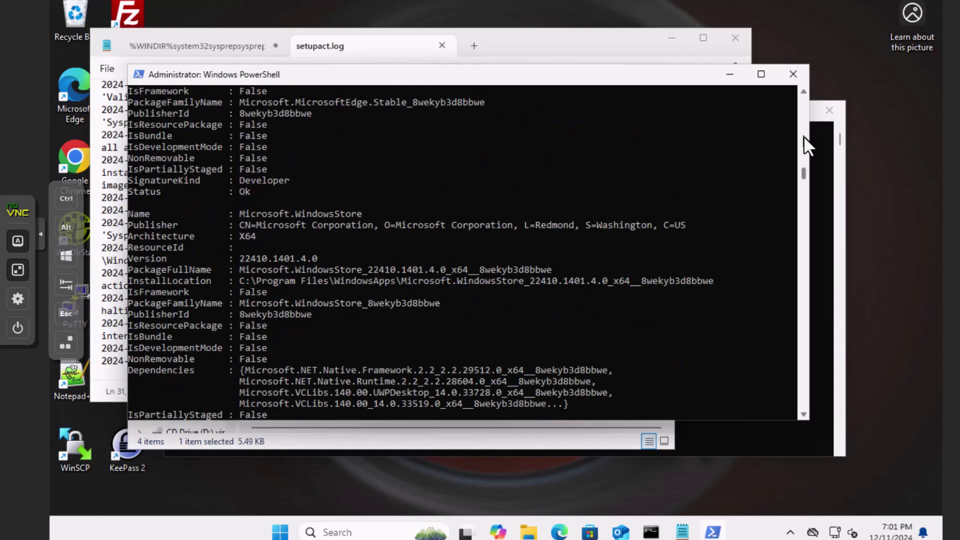
scroll(803, 136, "up", 10)
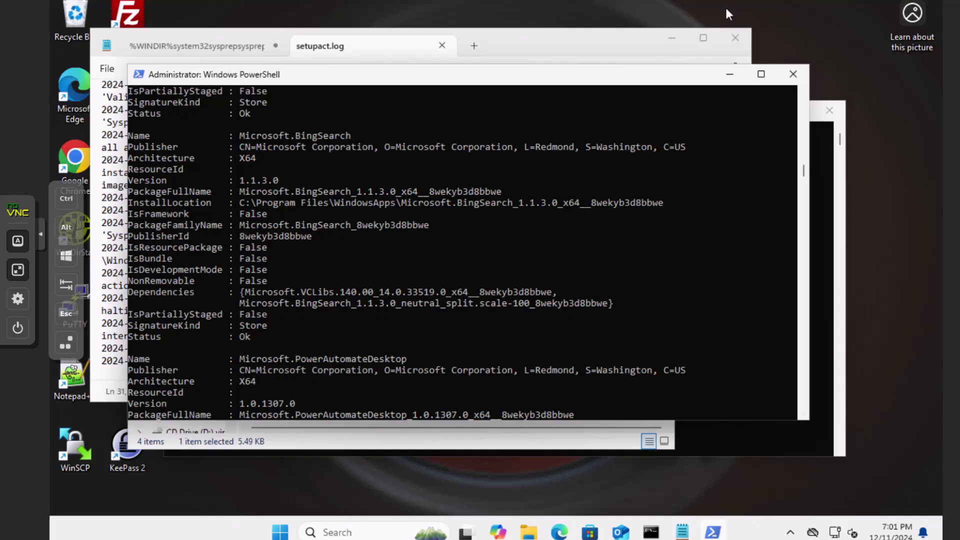
key("Up")
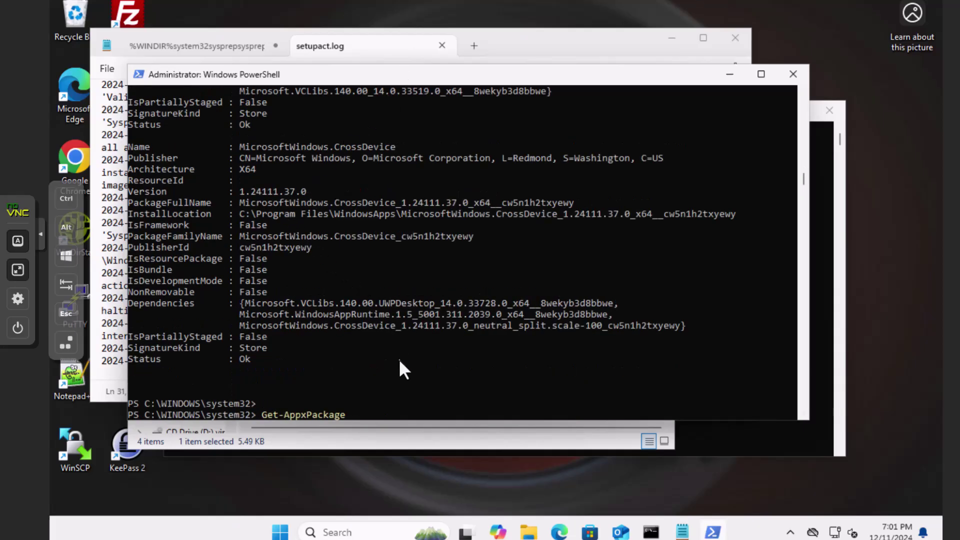
Step: Run Get-AppxPackage -AllUsers | Remove-AppxPackage to strip app packages for all users
left_click(370, 414)
type("-AllUs")
type("ers ")
type("|")
type(" Remove-")
type("AppxPackag")
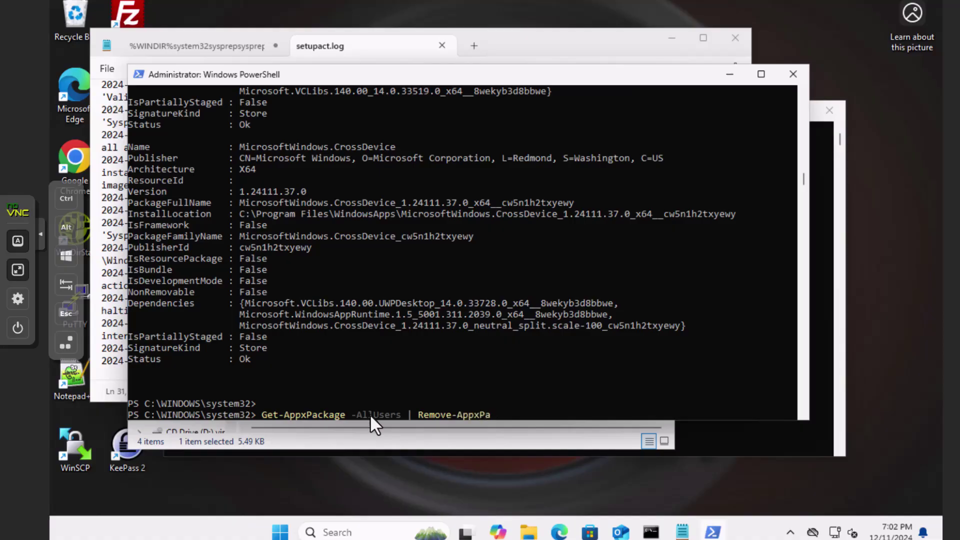
type("e")
key("Return")
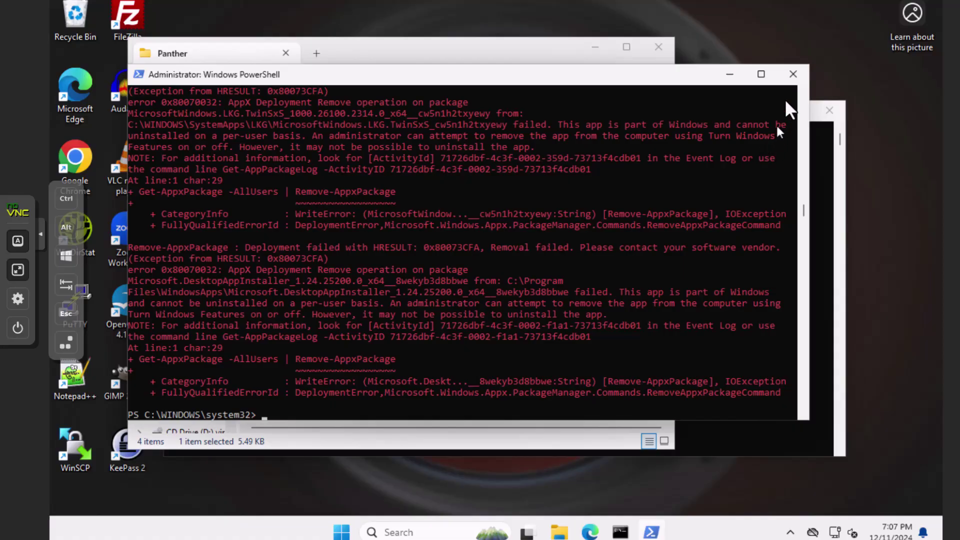
Step: Close PowerShell and rerun sysprep.exe /generalize /shutdown /oobe in Command Prompt
left_click(793, 74)
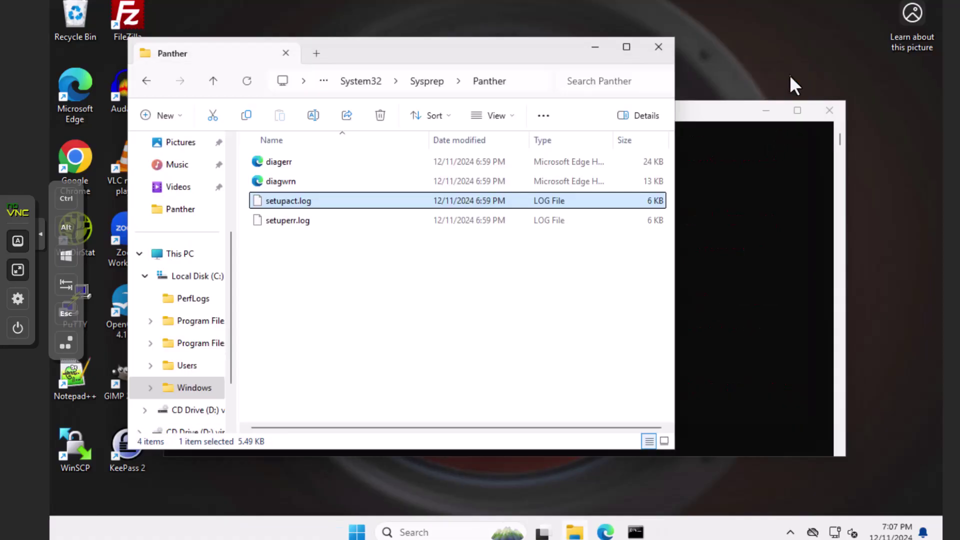
left_click(714, 184)
key("Up")
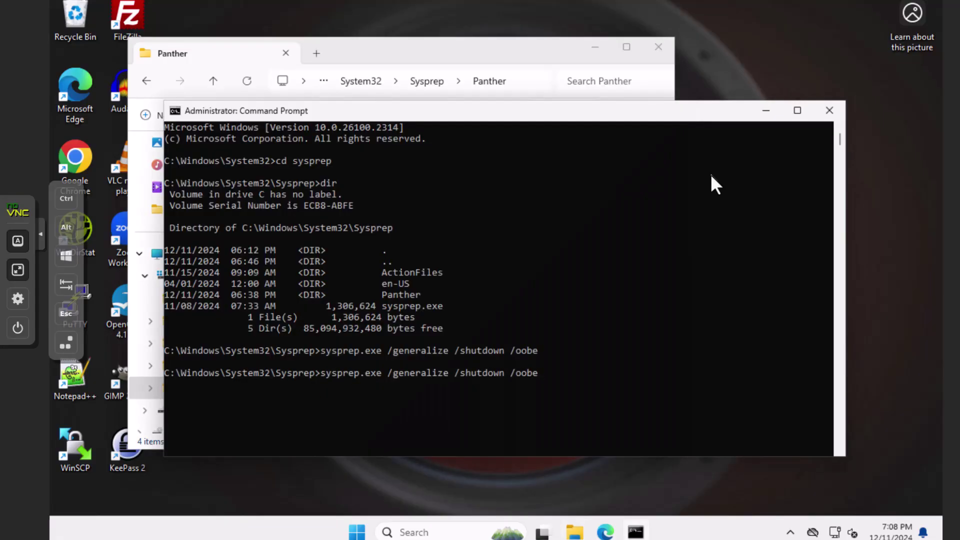
key("Return")
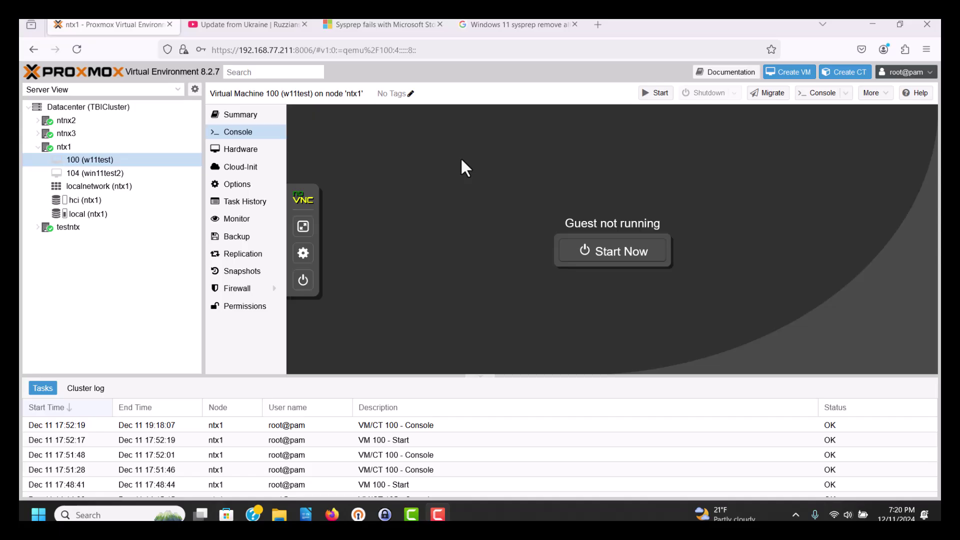
left_click(304, 229)
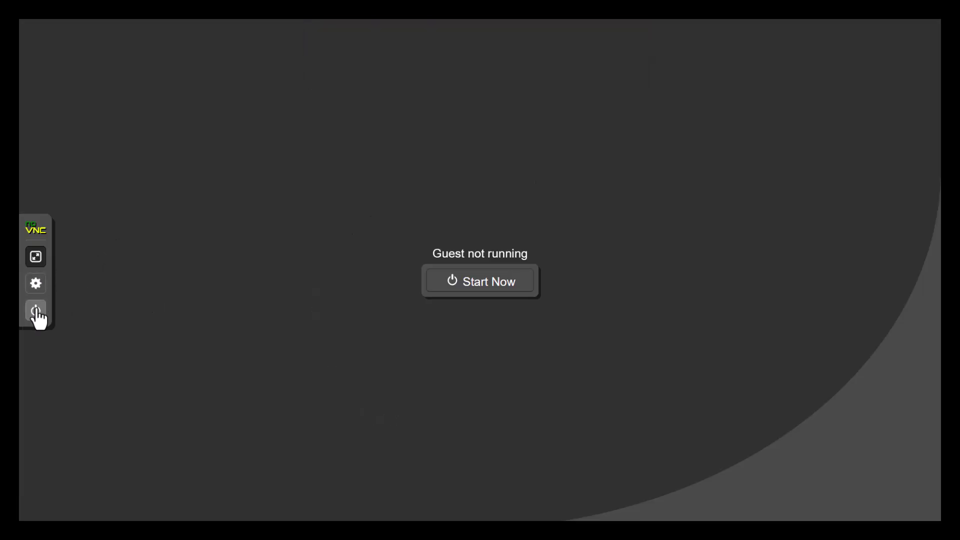
left_click(38, 261)
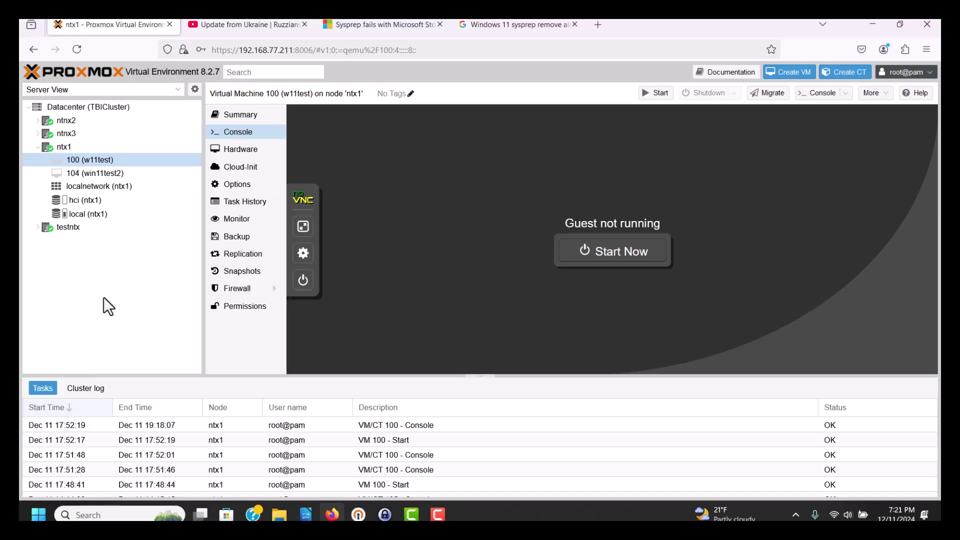
Step: Pick HBCD_PE_x64.iso from local storage for drive ide2, then close without applying
left_click(251, 155)
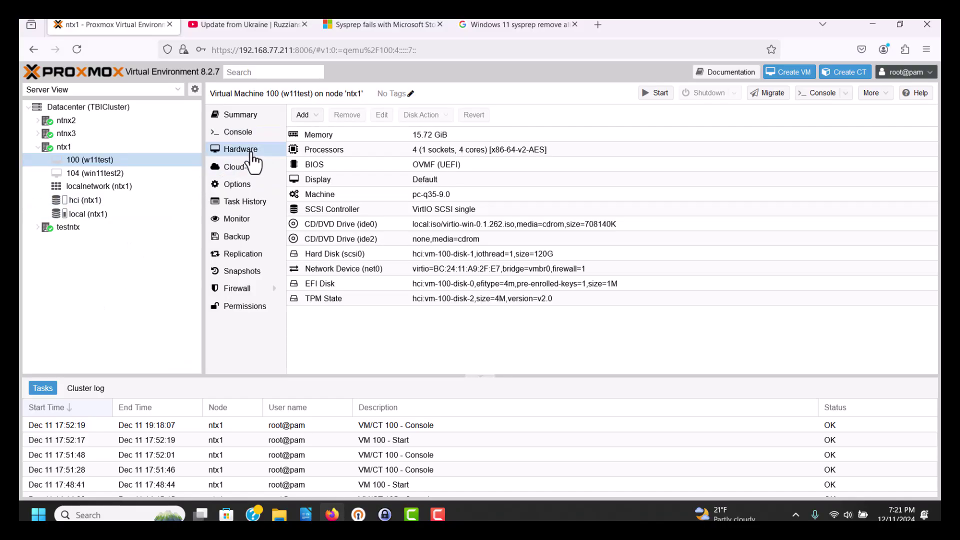
left_click(342, 241)
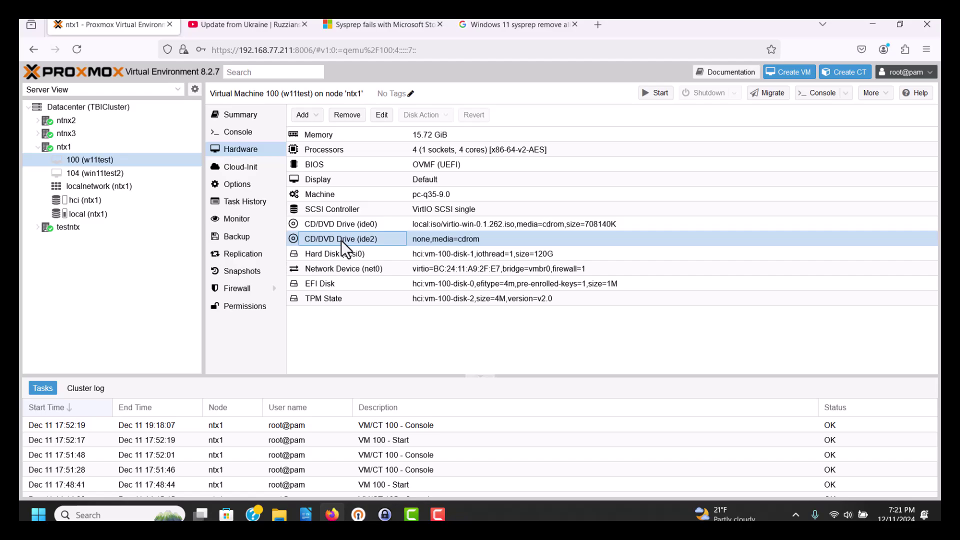
left_click(382, 122)
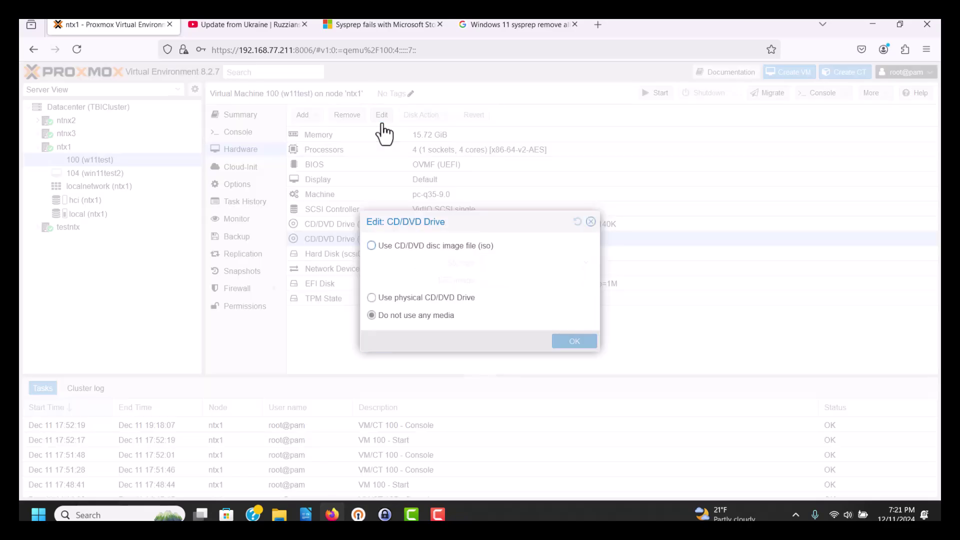
left_click(372, 245)
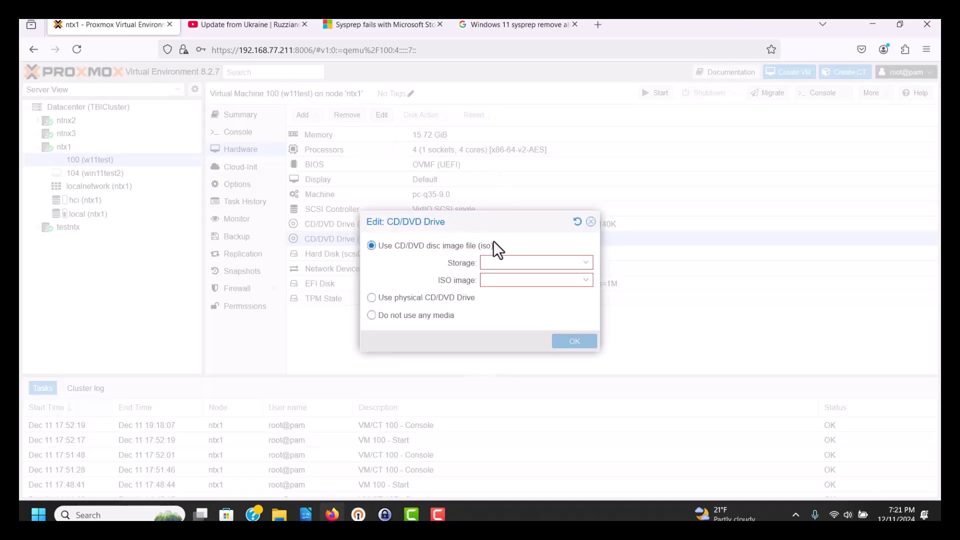
left_click(546, 261)
left_click(497, 298)
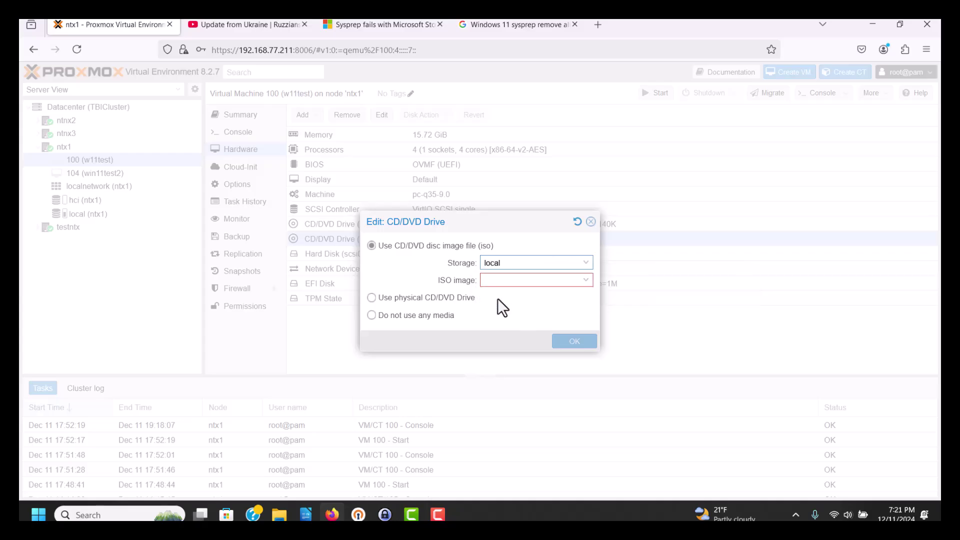
left_click(550, 281)
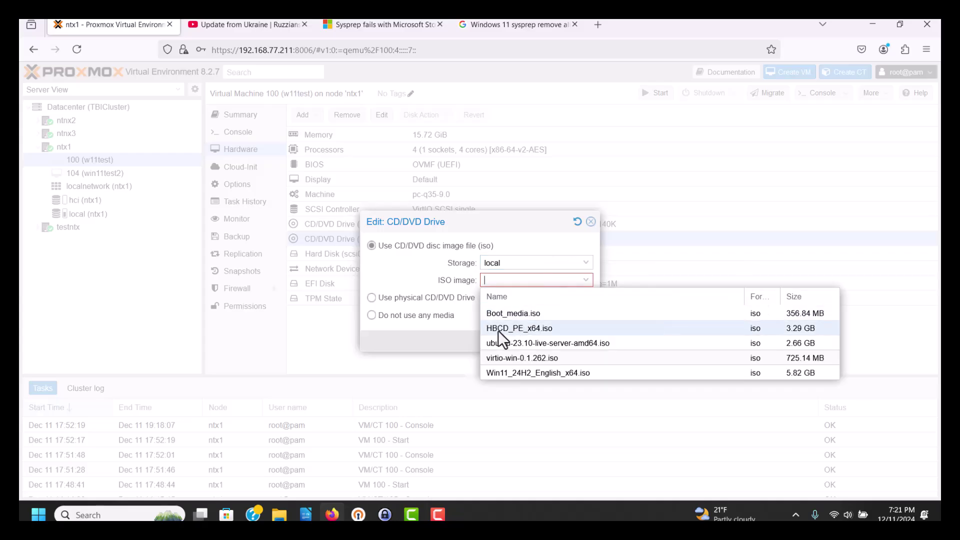
left_click(512, 333)
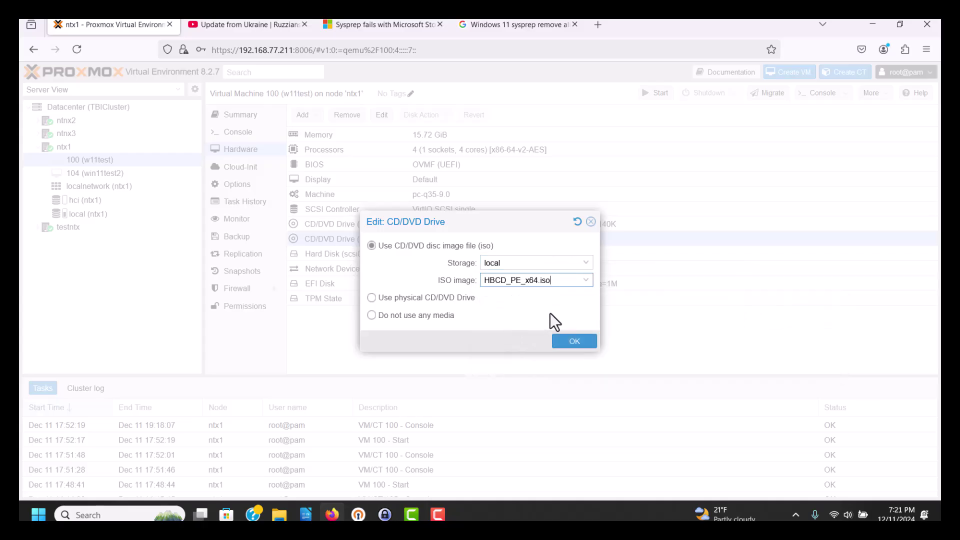
left_click(592, 224)
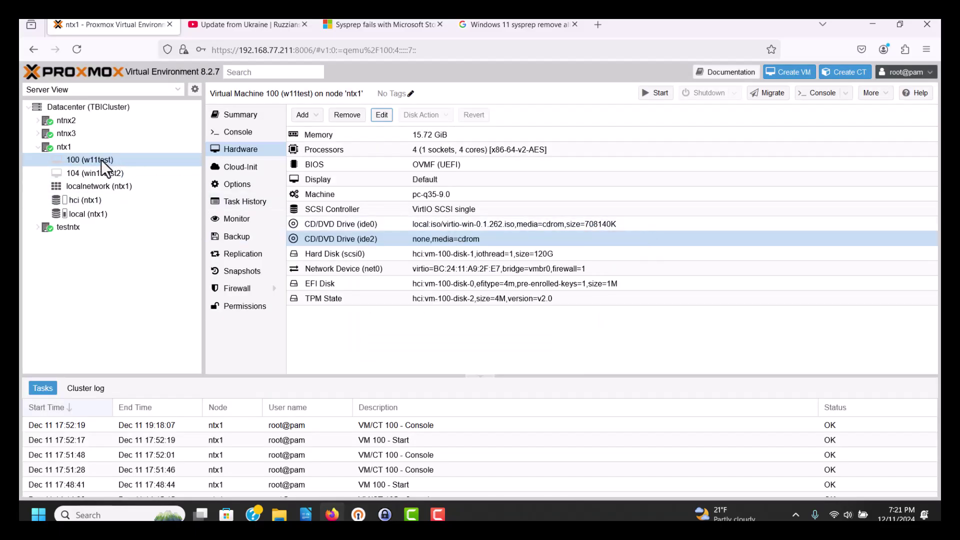
left_click(238, 134)
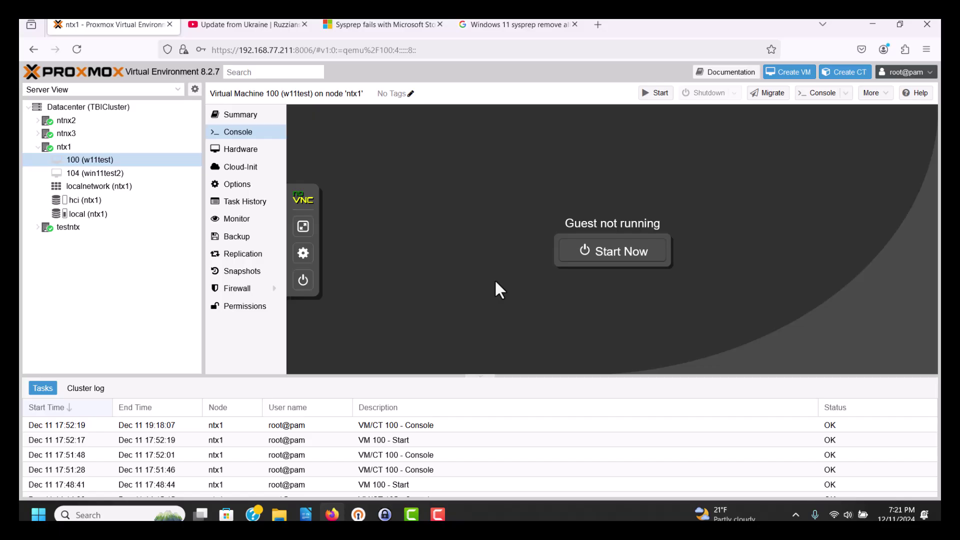
Step: Start VM 100 and view its console full screen as it boots
left_click(606, 257)
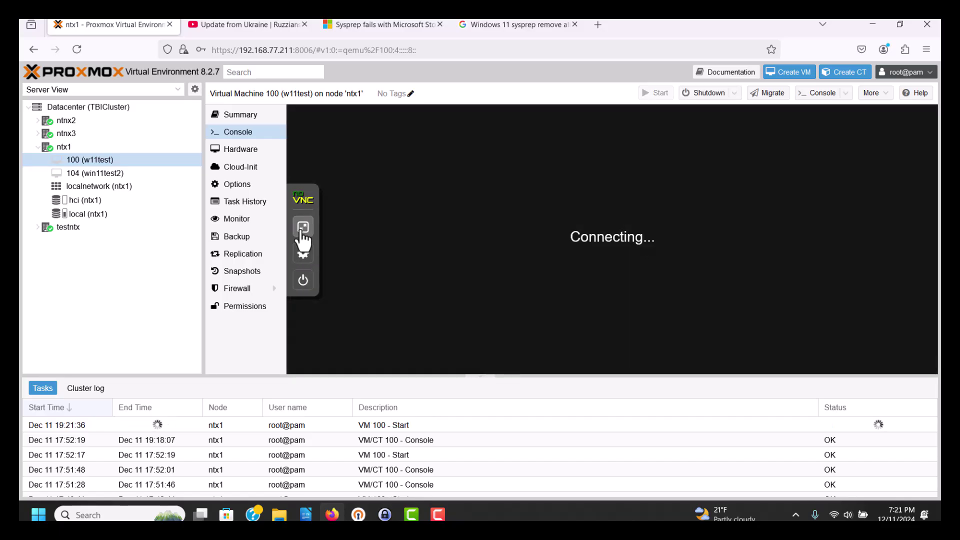
left_click(303, 227)
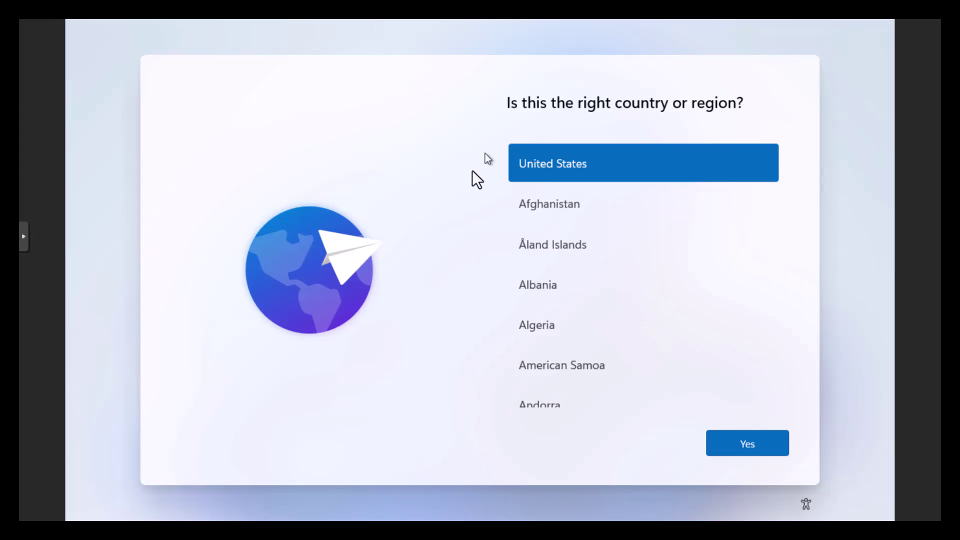
Step: Confirm United States as the region and keep the US keyboard layout
left_click(714, 438)
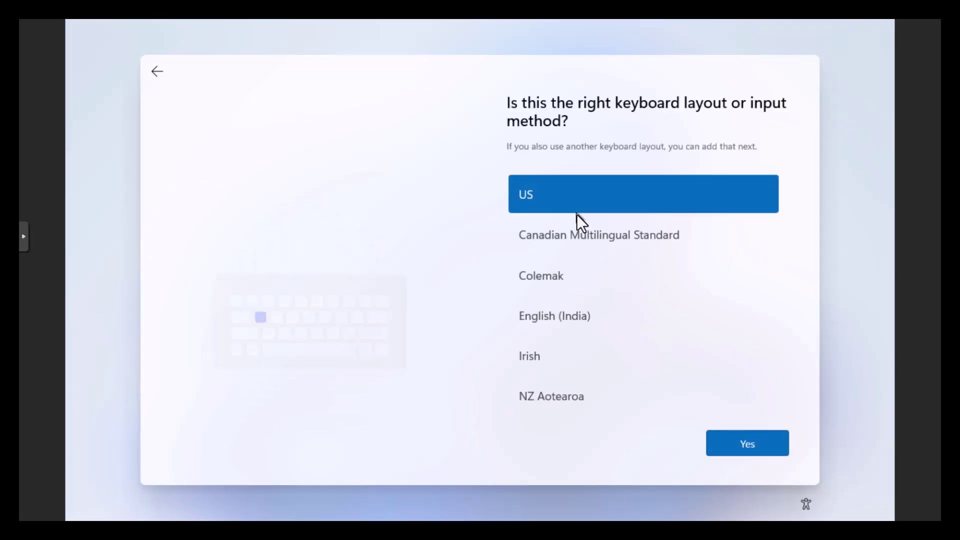
left_click(733, 439)
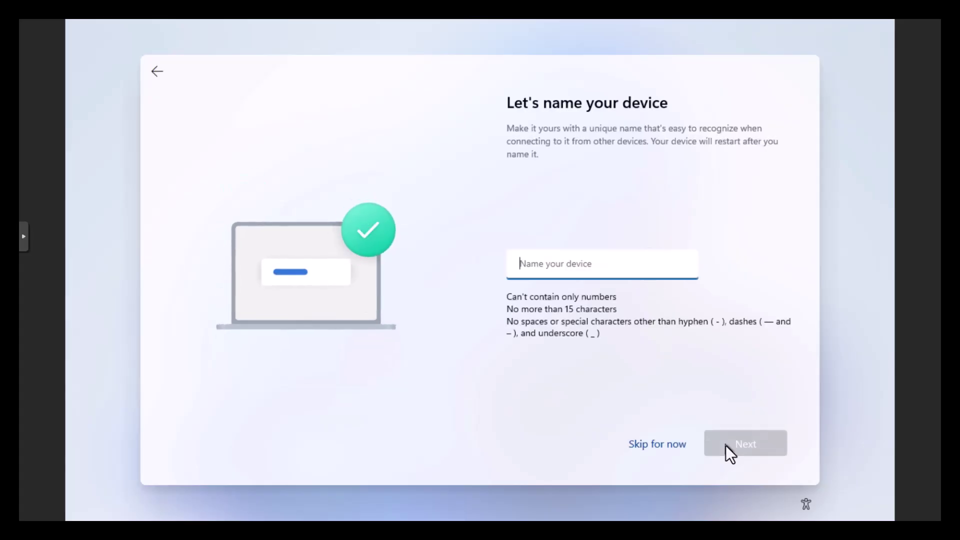
Step: Name the device deployed-pc-1 and continue setup
type("deployed")
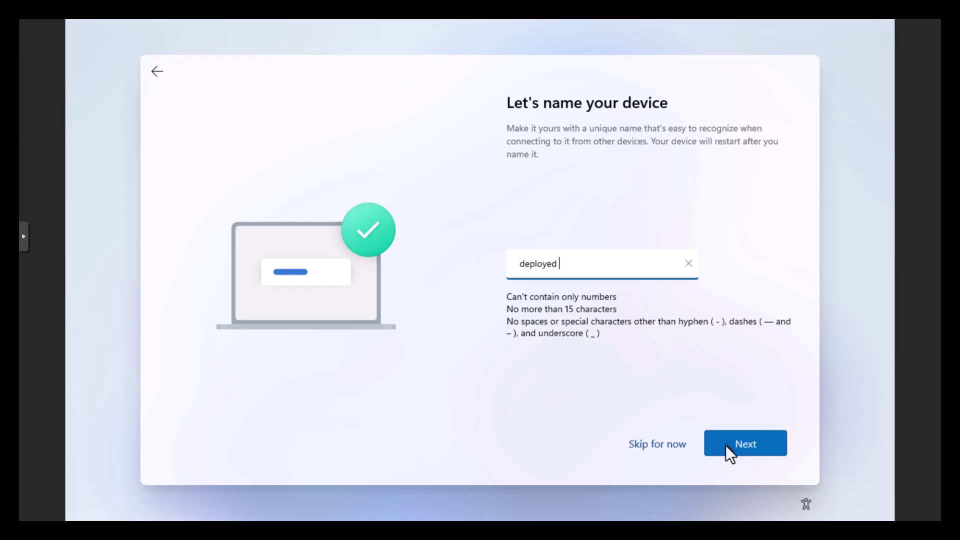
type("-pc-1")
left_click(726, 445)
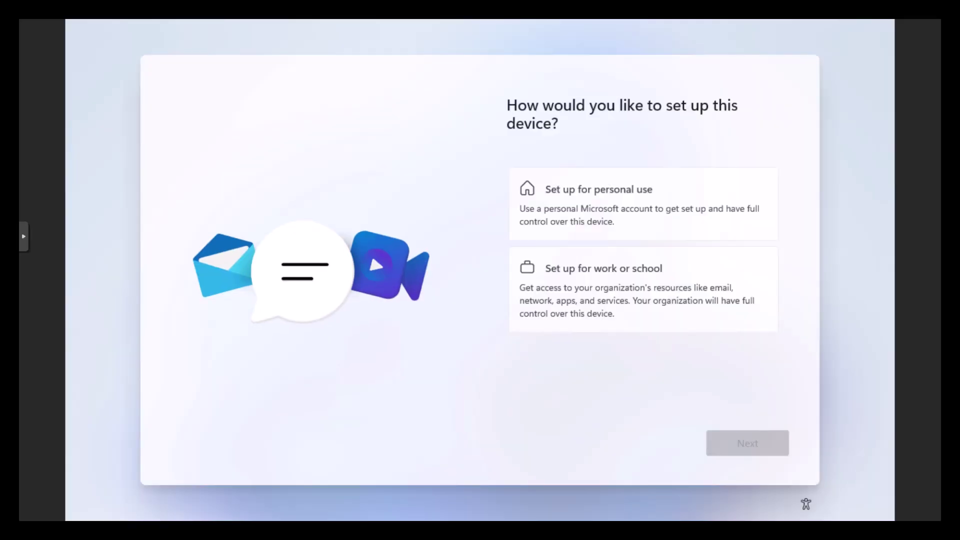
Step: Pick work-or-school setup, then choose Domain join under sign-in options to use a local account
left_click(627, 297)
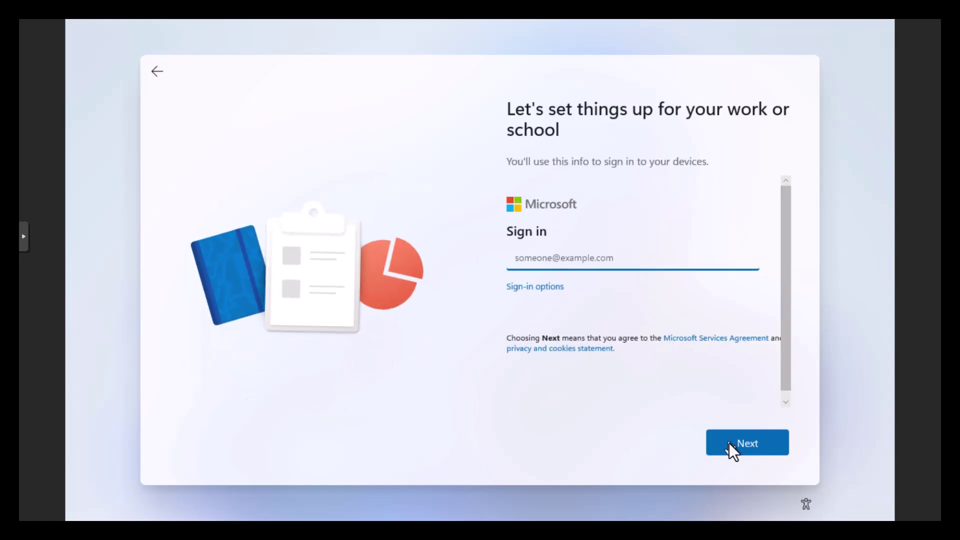
left_click(784, 396)
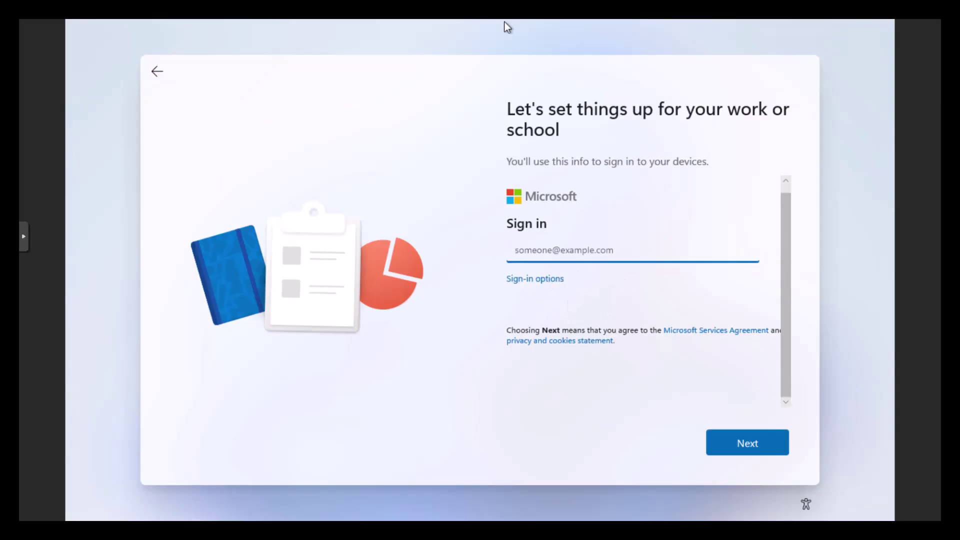
key("Tab")
key("Return")
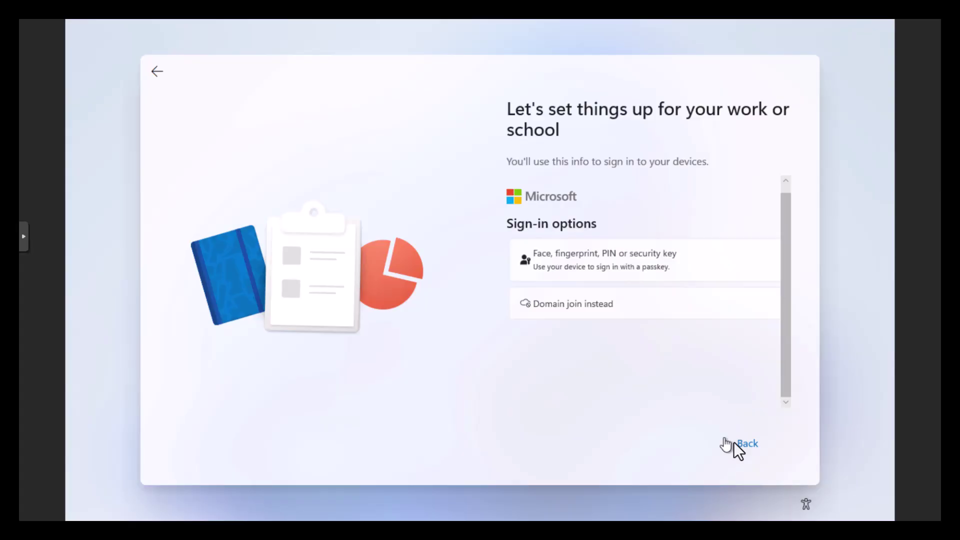
left_click(747, 445)
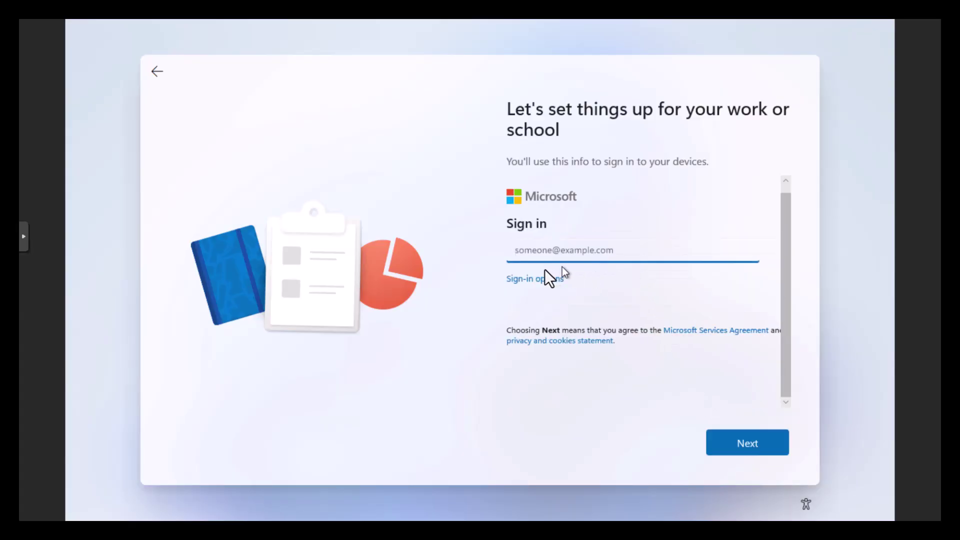
left_click(527, 279)
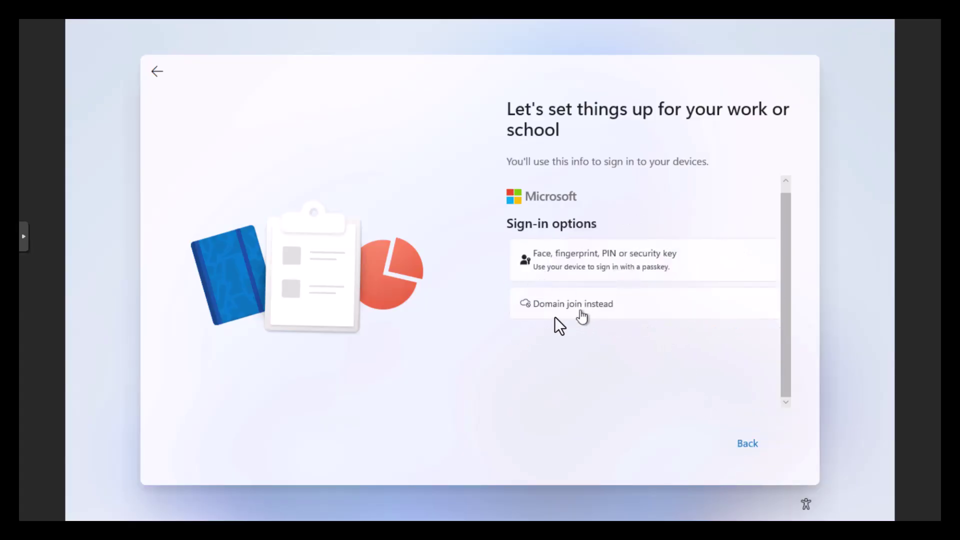
left_click(589, 306)
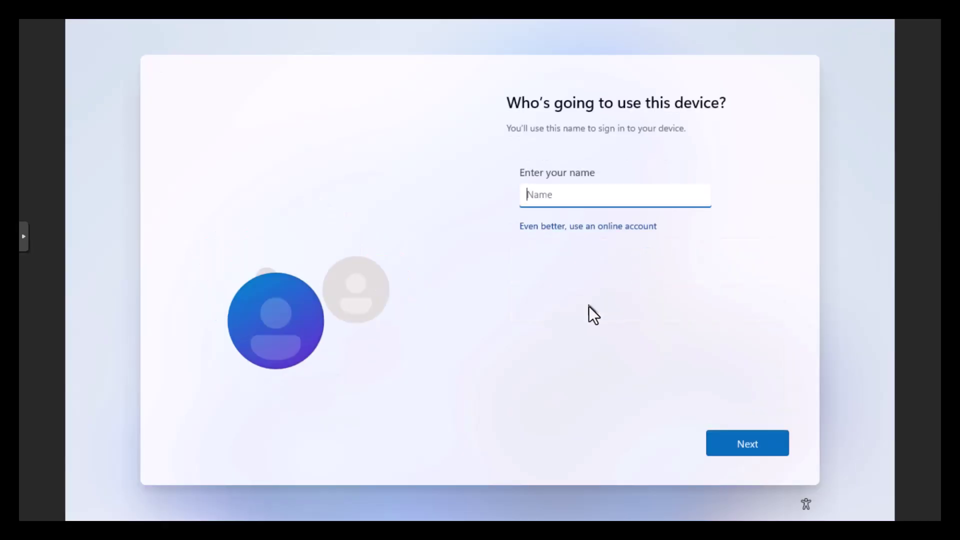
Step: Name the local account user1, correcting the rejected name 'user'
type("user")
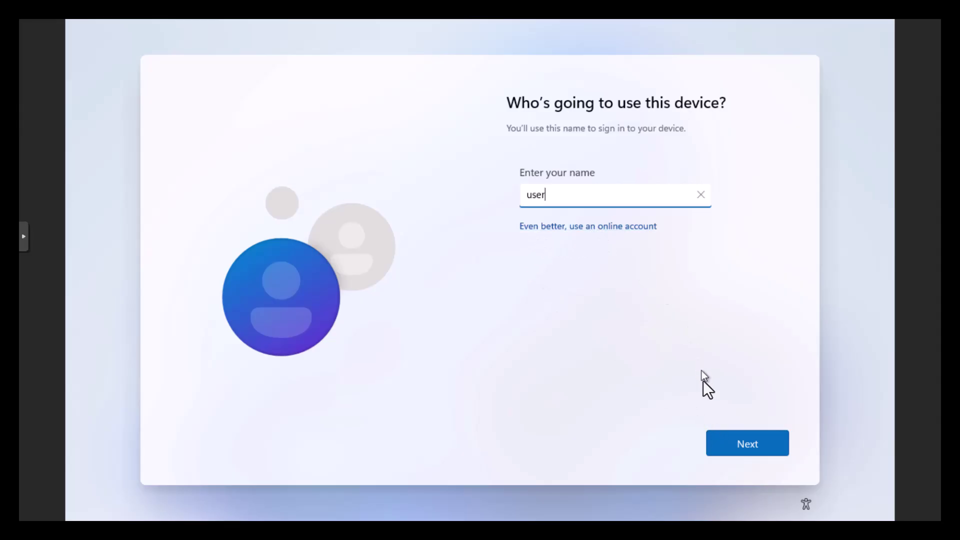
left_click(714, 443)
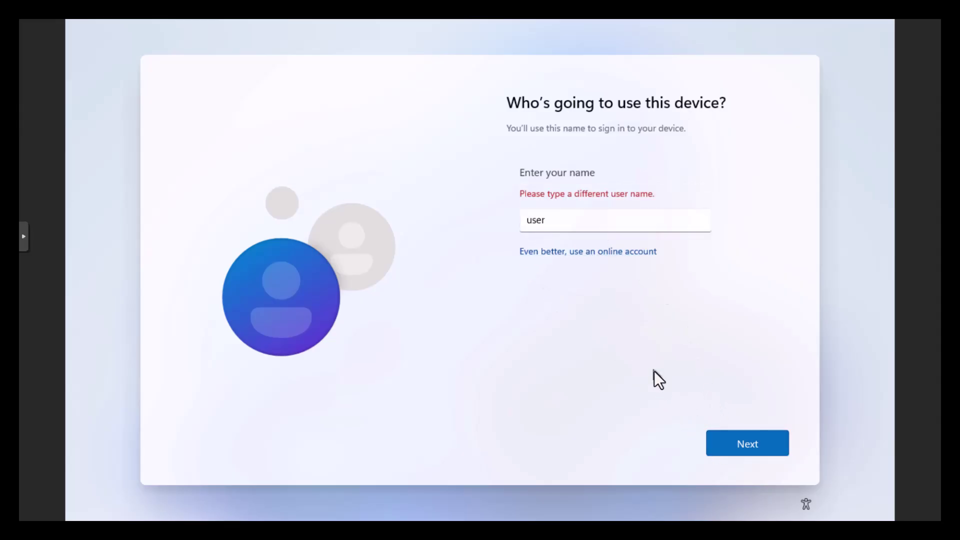
left_click(610, 230)
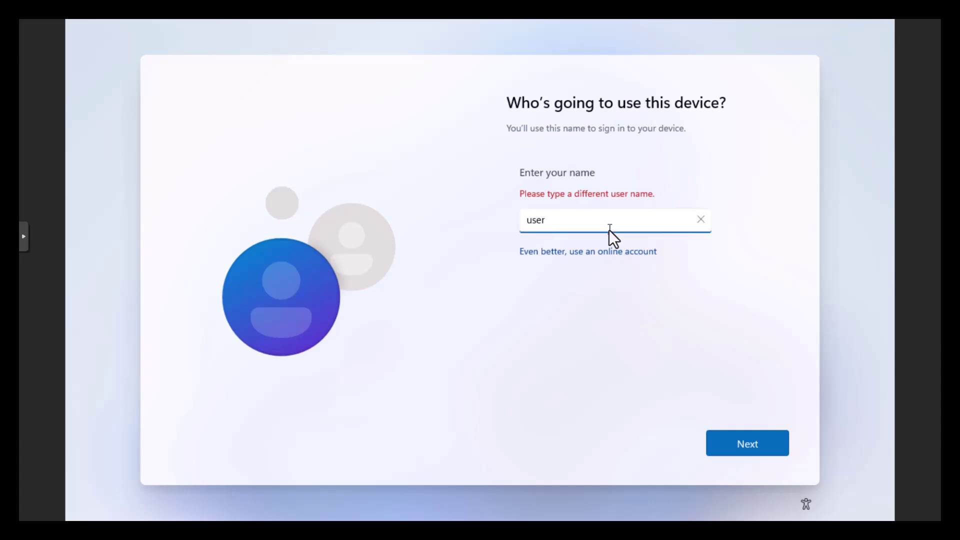
type("1")
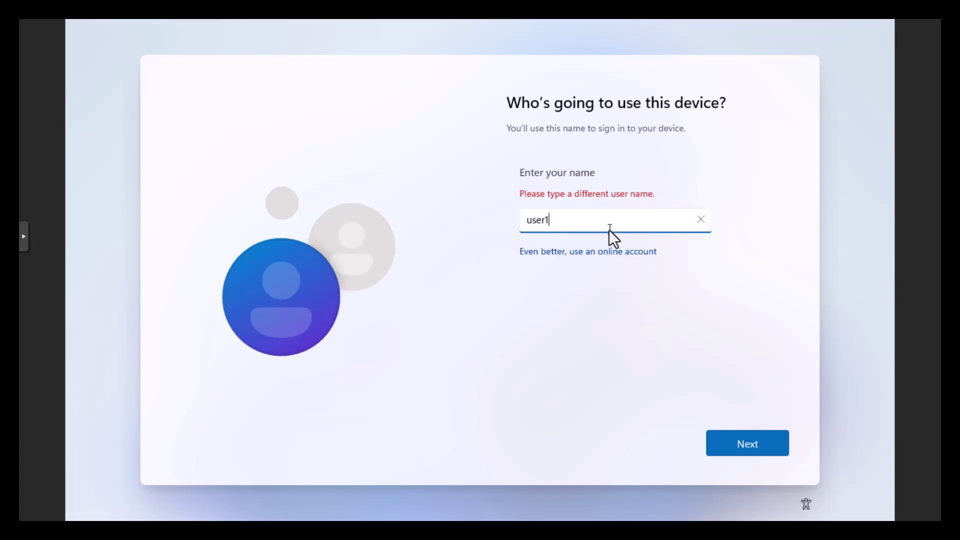
left_click(724, 440)
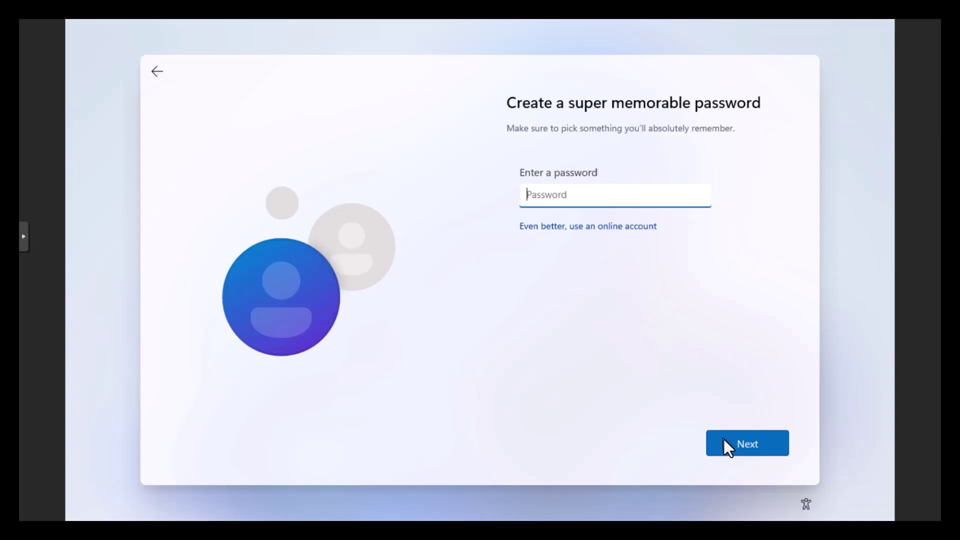
Step: Enter and confirm the account password, then submit the three security questions
type("••••••••••")
left_click(724, 439)
type("••••••••")
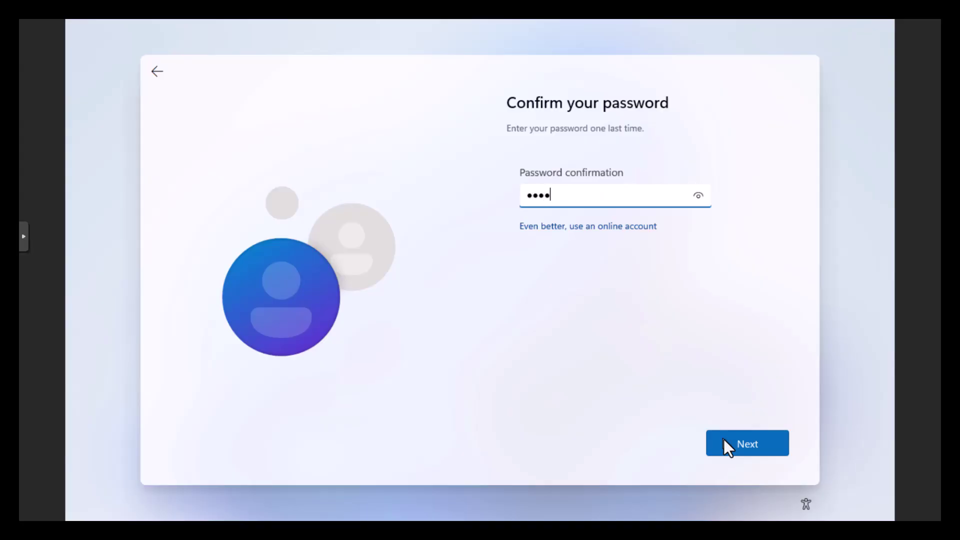
type("••")
left_click(725, 439)
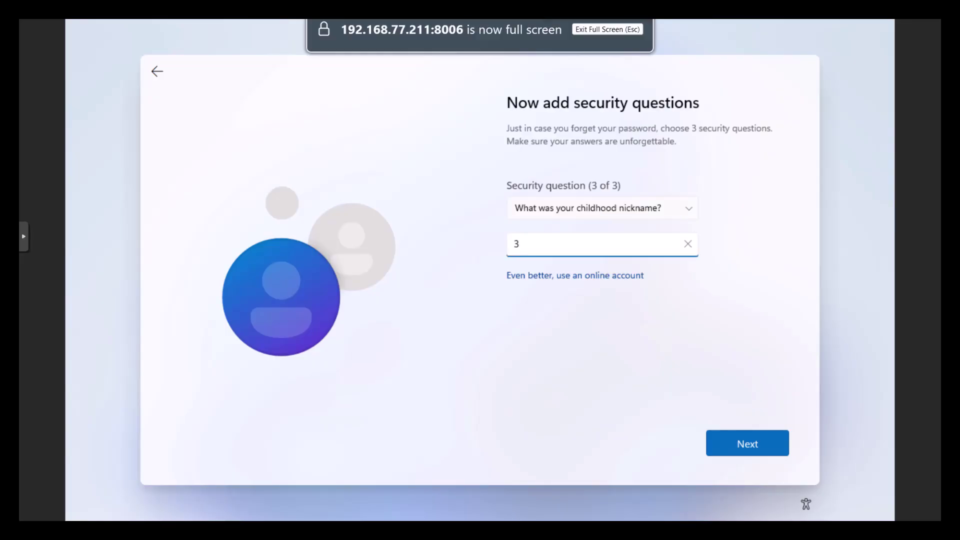
left_click(722, 440)
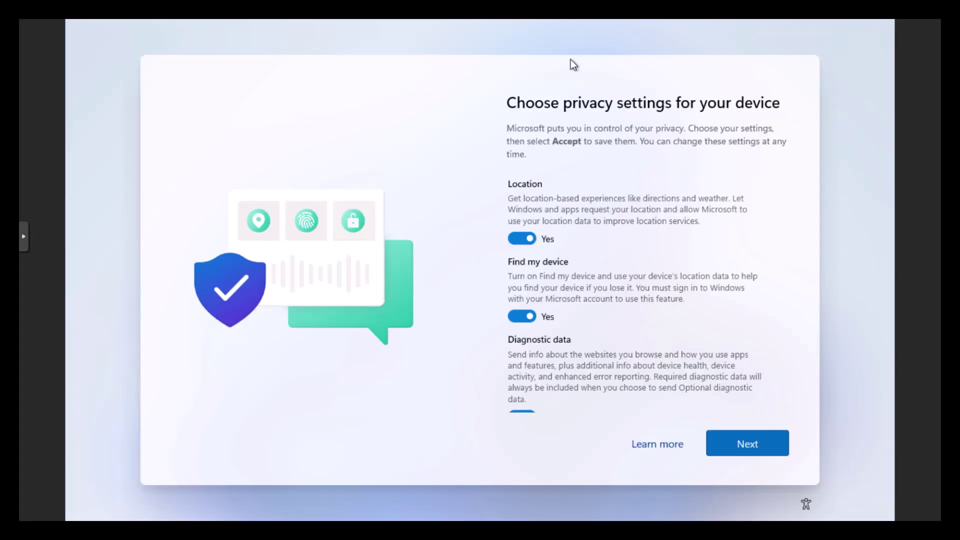
Step: Turn off Location, Find my device and Inking & typing, with diagnostic data set to Required only
left_click(516, 238)
left_click(524, 317)
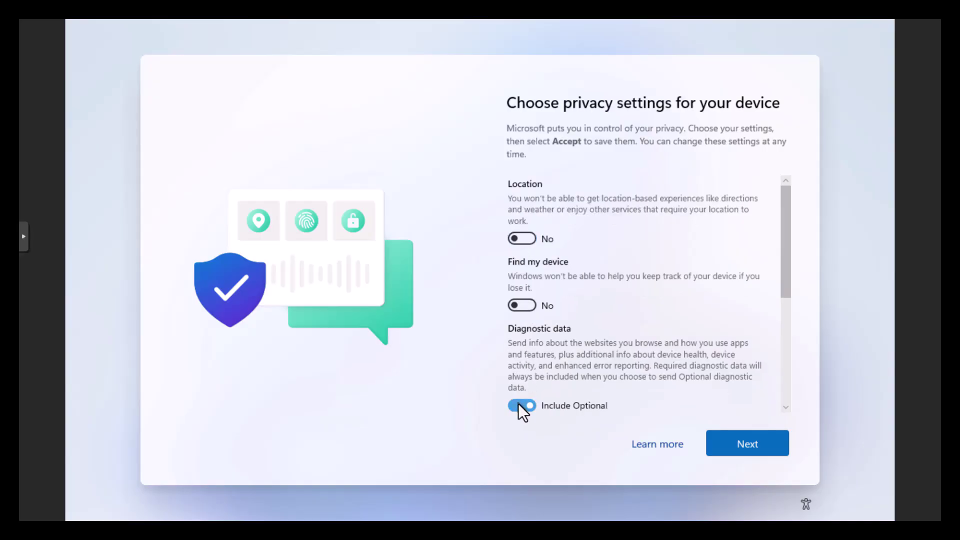
left_click(521, 405)
scroll(782, 336, "down", 5)
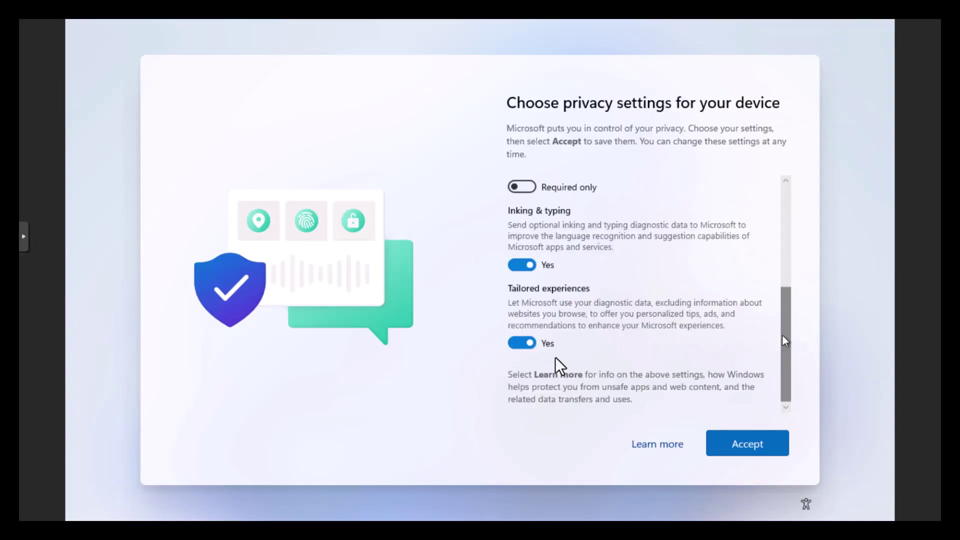
left_click(535, 268)
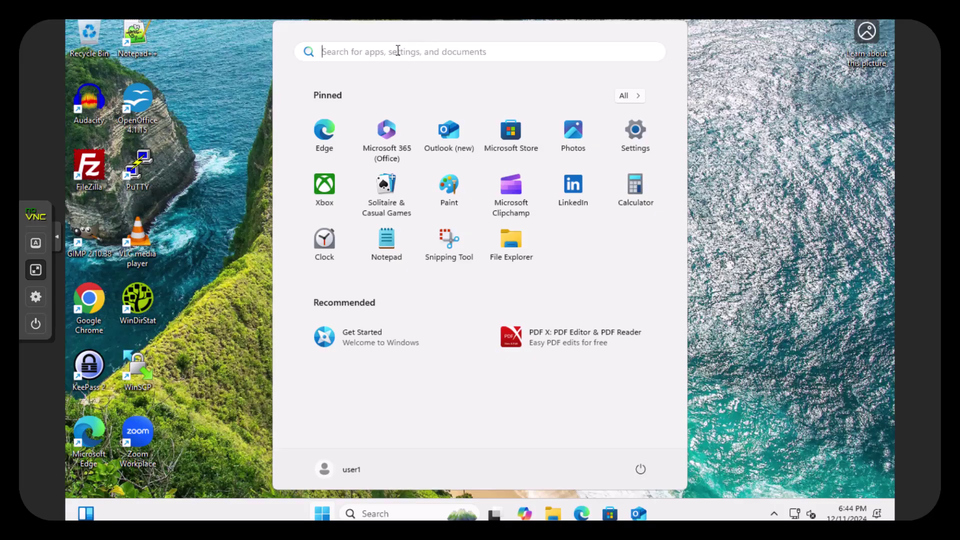
Step: Launch OpenOffice from its shortcut on the user1 desktop
left_click(387, 241)
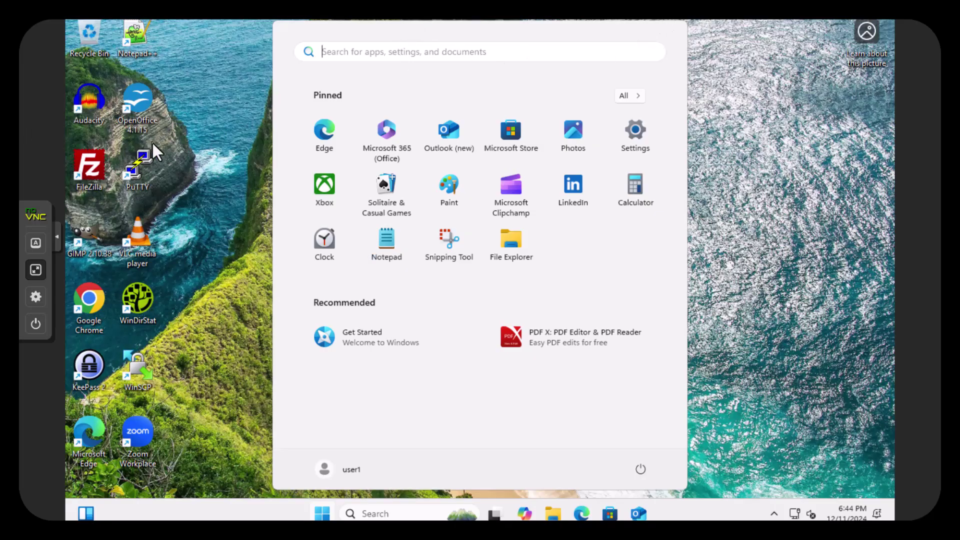